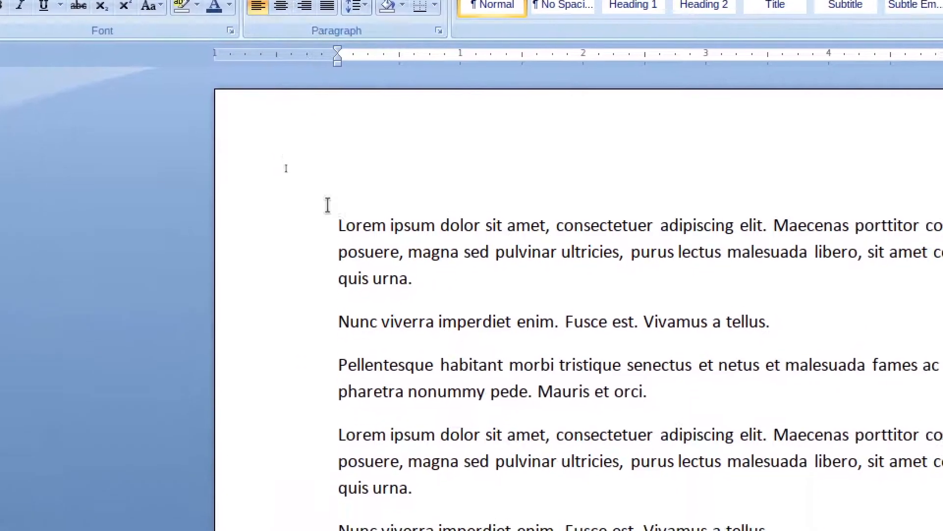
Format the first two paragraphs as a bulleted list with check mark bullets
{"action": "left_click_drag", "start_coordinate": [337, 223], "coordinate": [624, 263]}
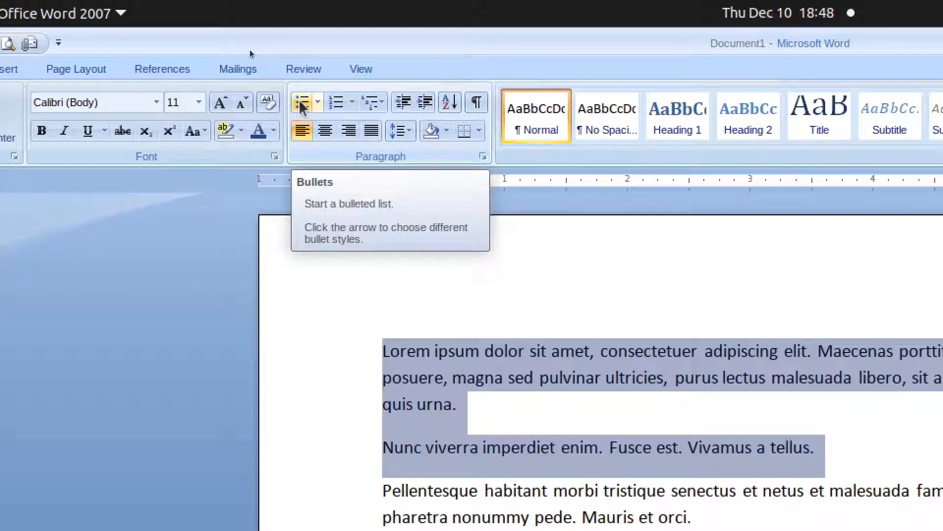
{"action": "left_click", "coordinate": [300, 101]}
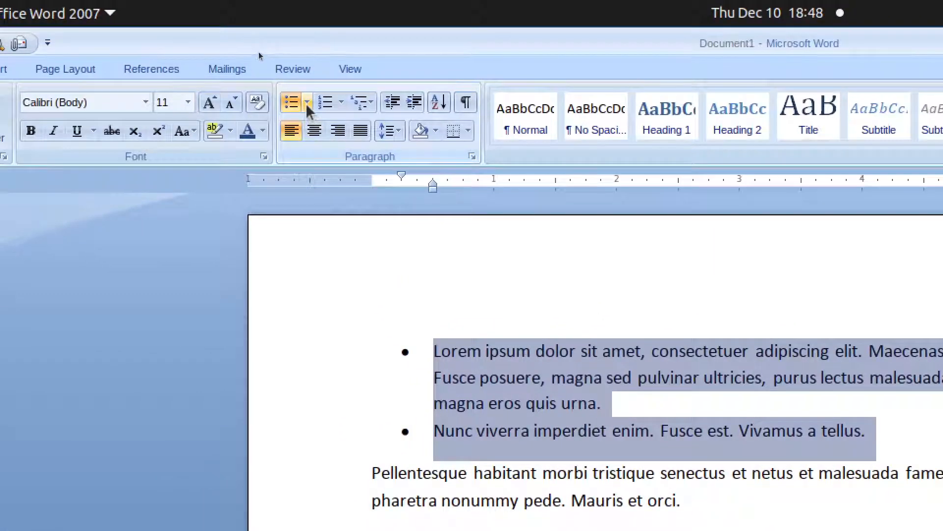
{"action": "left_click", "coordinate": [307, 103]}
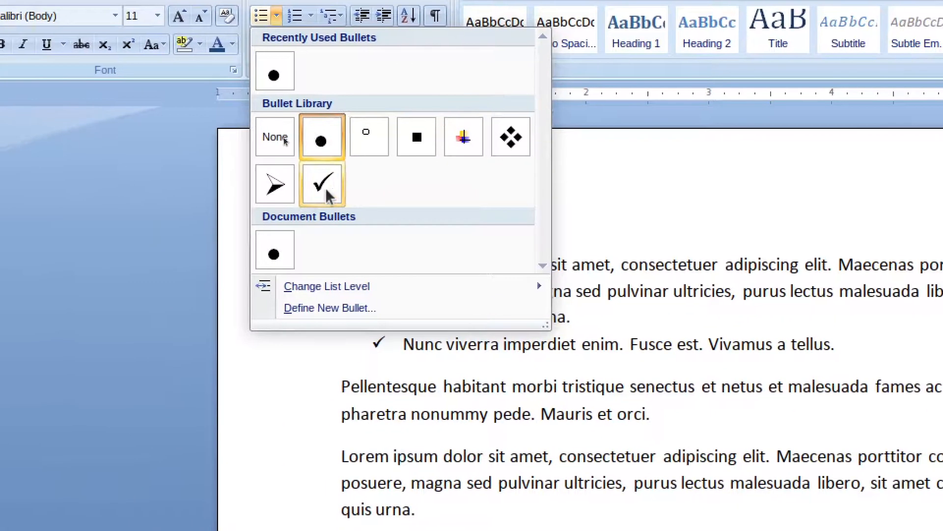
{"action": "left_click", "coordinate": [324, 185]}
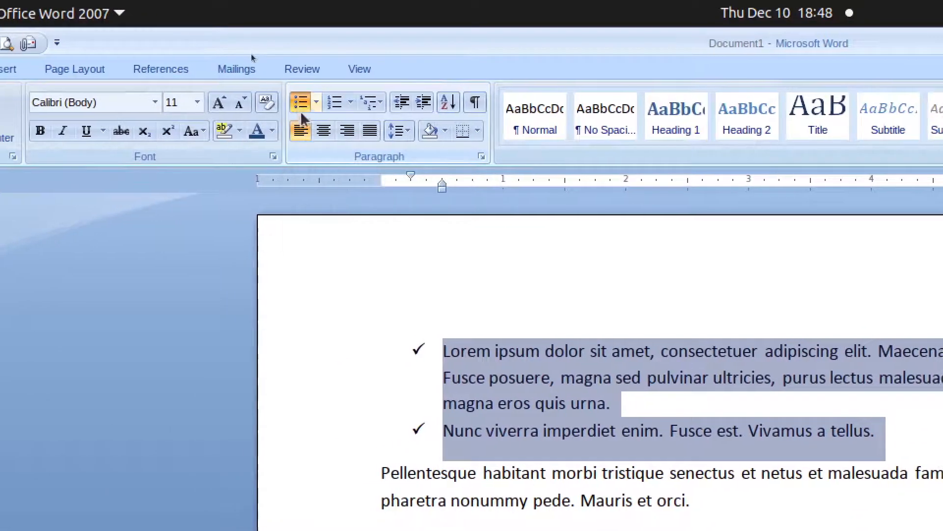
Replace the bullets on the first two paragraphs with uppercase Roman numeral numbering (I., II., III.)
{"action": "left_click", "coordinate": [301, 102]}
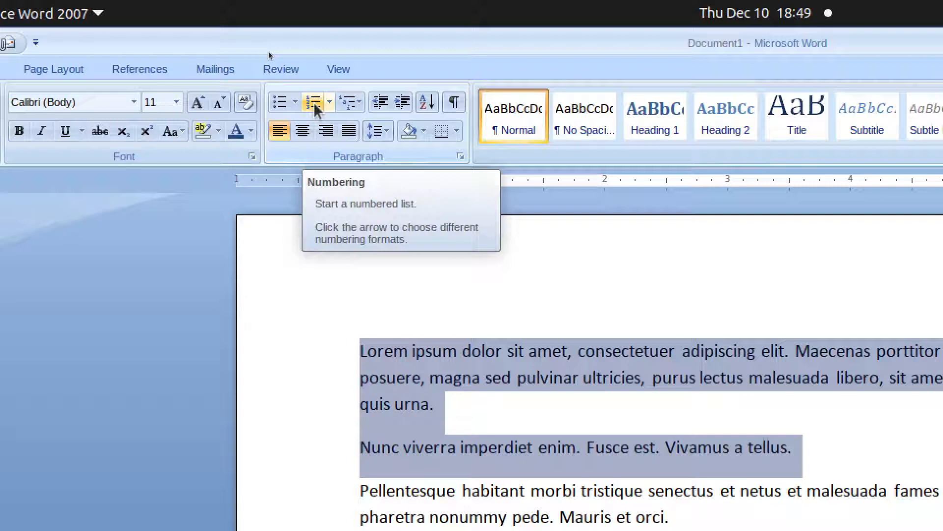
{"action": "left_click", "coordinate": [314, 102]}
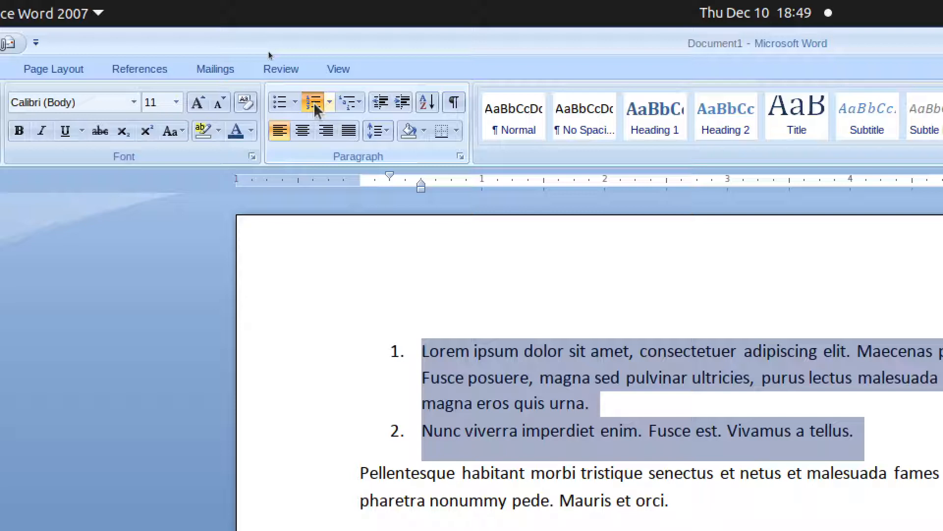
{"action": "left_click", "coordinate": [330, 102]}
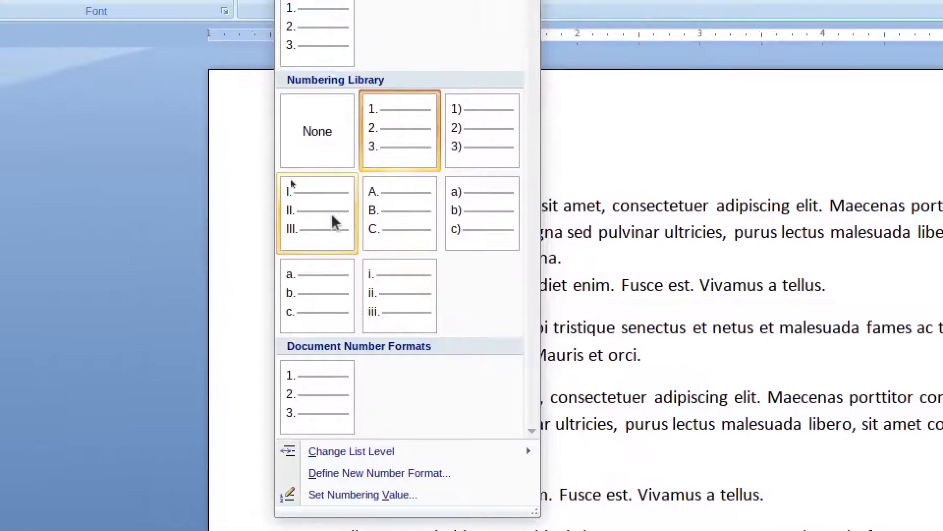
{"action": "left_click", "coordinate": [331, 222]}
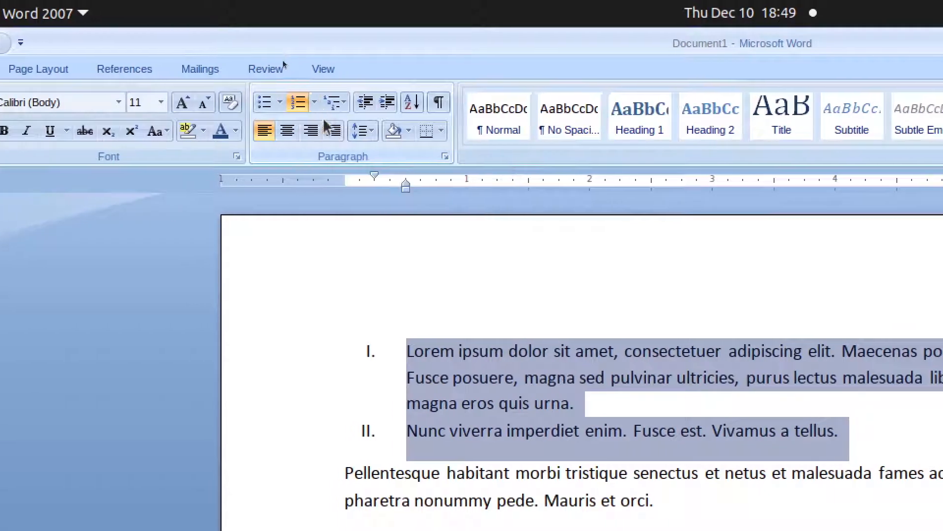
{"action": "left_click", "coordinate": [344, 104]}
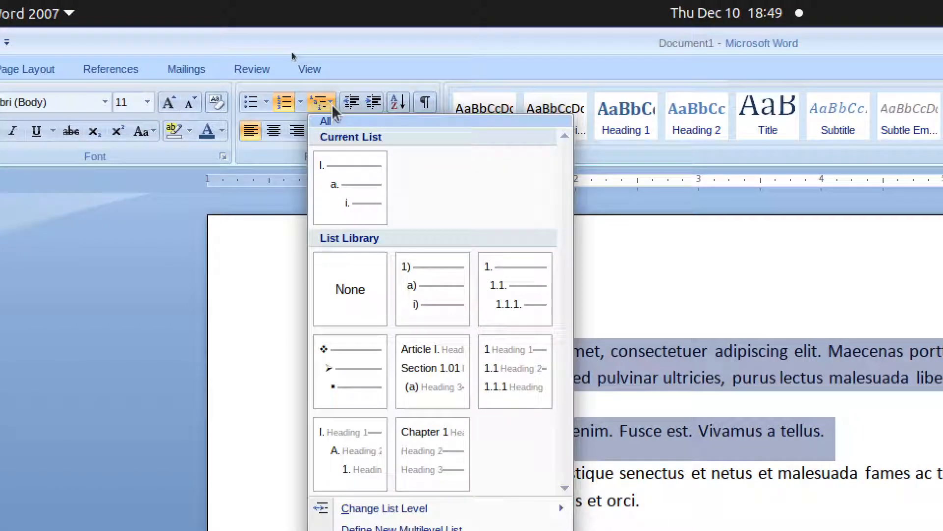
{"action": "left_click", "coordinate": [332, 105]}
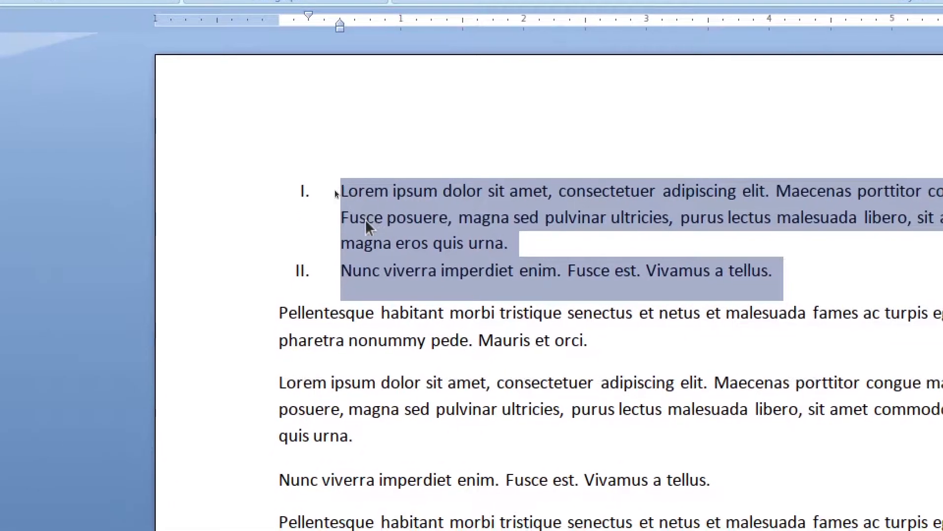
Increase the indent of the second list item by one level and decrease it back to the main level
{"action": "left_click", "coordinate": [389, 234]}
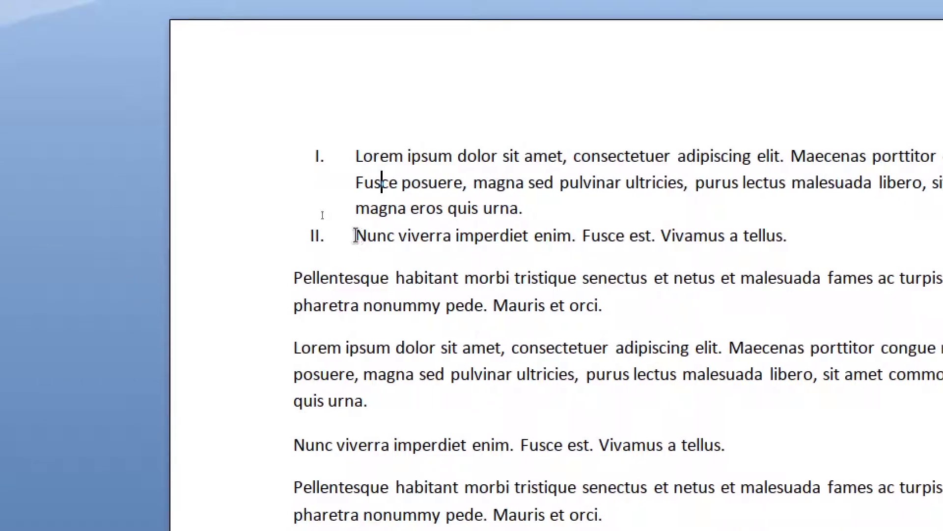
{"action": "left_click_drag", "start_coordinate": [344, 255], "coordinate": [623, 256]}
{"action": "left_click_drag", "start_coordinate": [463, 235], "coordinate": [617, 232]}
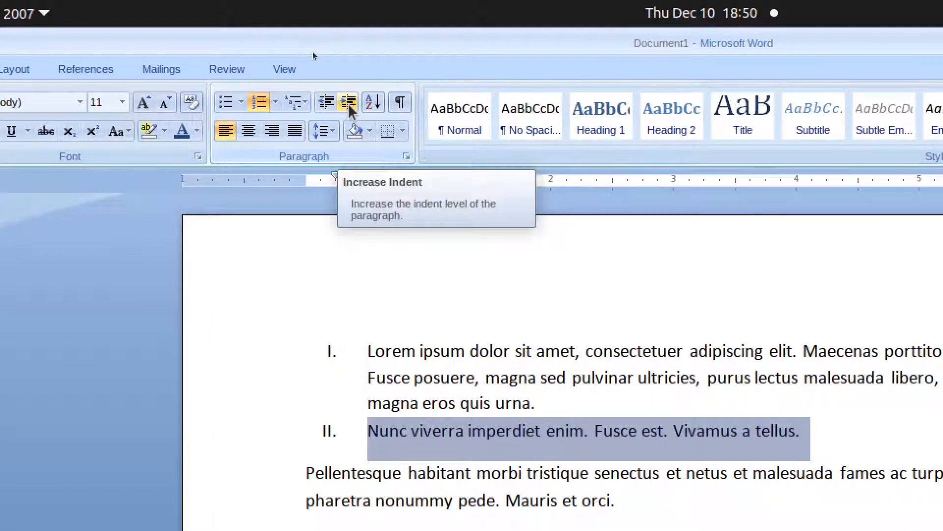
{"action": "left_click", "coordinate": [350, 105]}
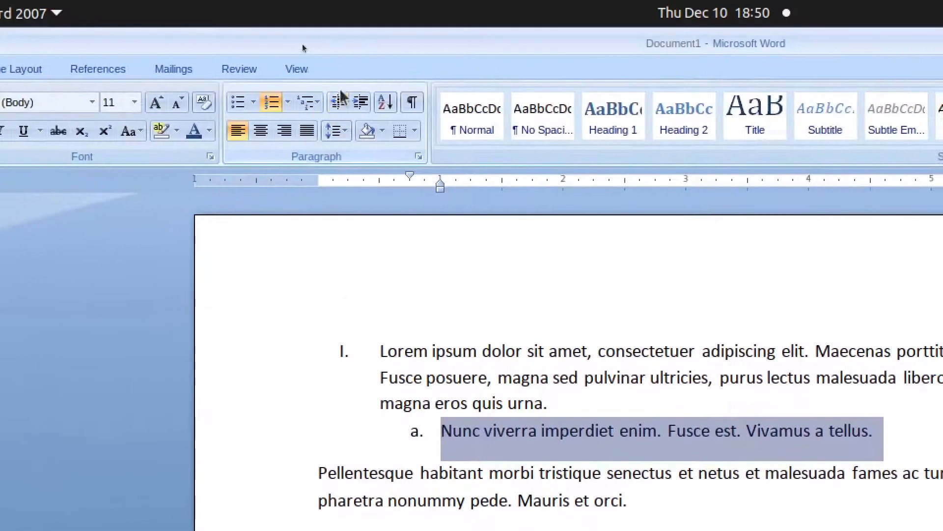
{"action": "left_click", "coordinate": [346, 98]}
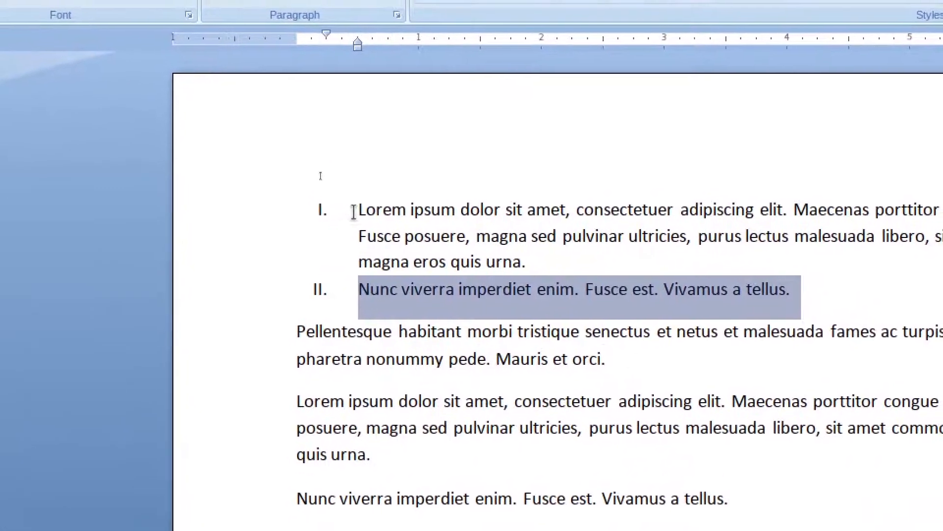
Sort the two numbered paragraphs as text in ascending order
{"action": "left_click_drag", "start_coordinate": [354, 352], "coordinate": [428, 358]}
{"action": "left_click_drag", "start_coordinate": [384, 212], "coordinate": [755, 267]}
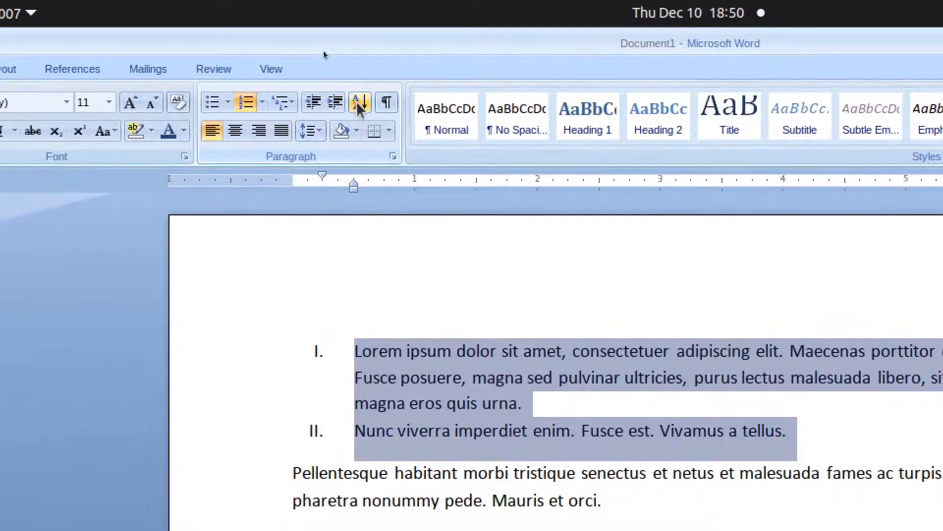
{"action": "left_click", "coordinate": [360, 104]}
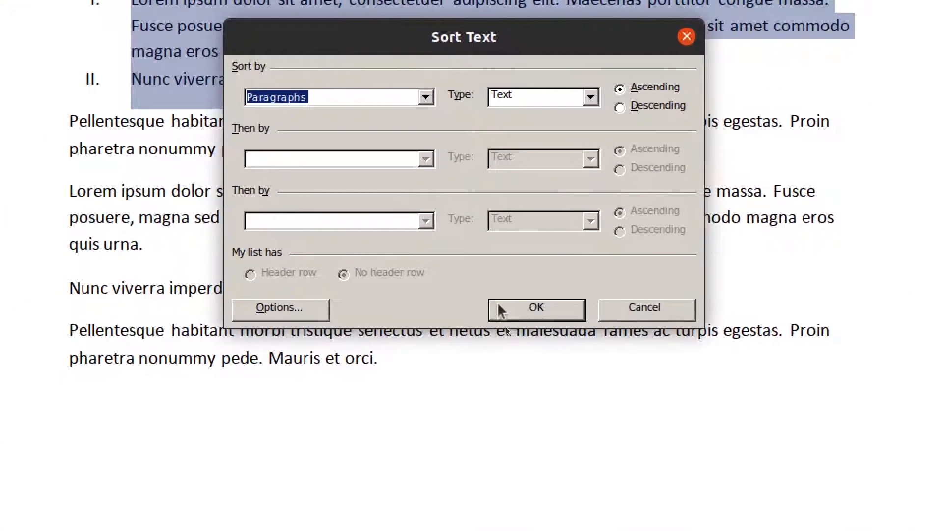
{"action": "left_click", "coordinate": [500, 308]}
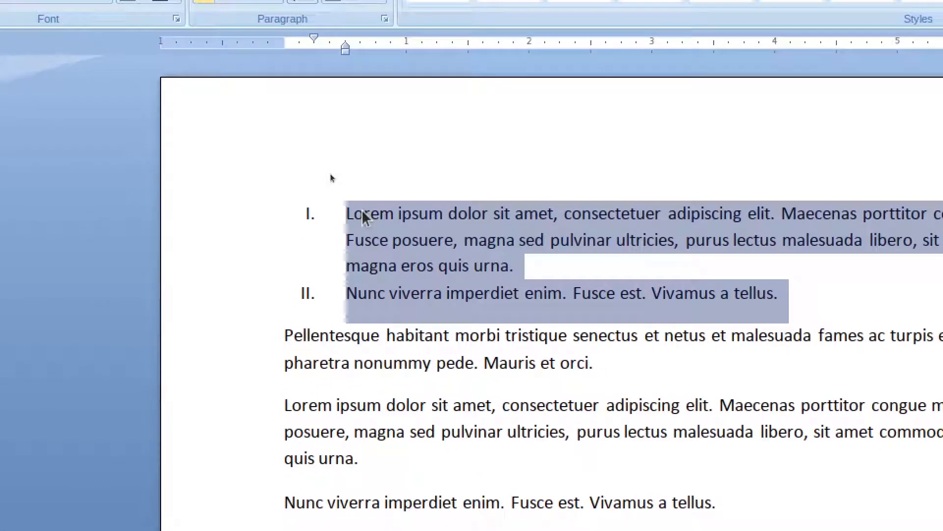
{"action": "left_click", "coordinate": [359, 212]}
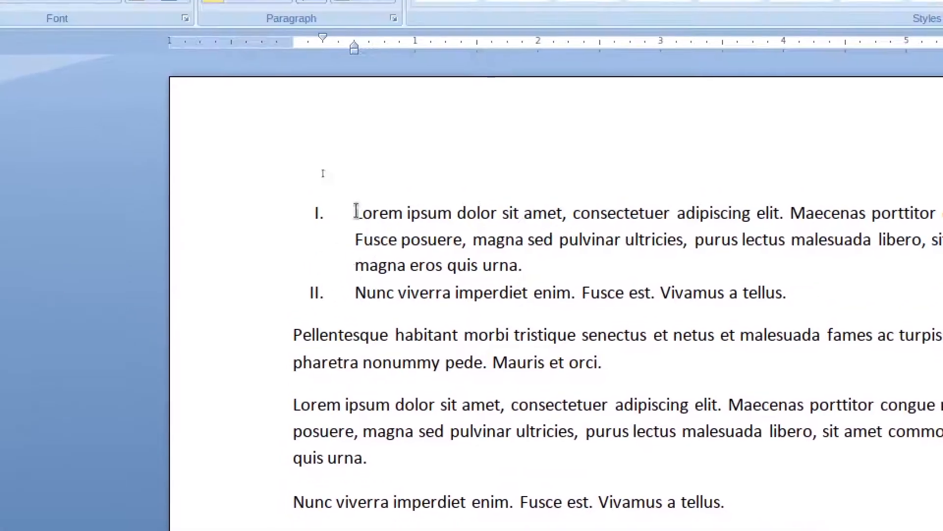
Show the paragraph marks and other hidden formatting symbols in the document and hide them again
{"action": "left_click_drag", "start_coordinate": [355, 212], "coordinate": [790, 294]}
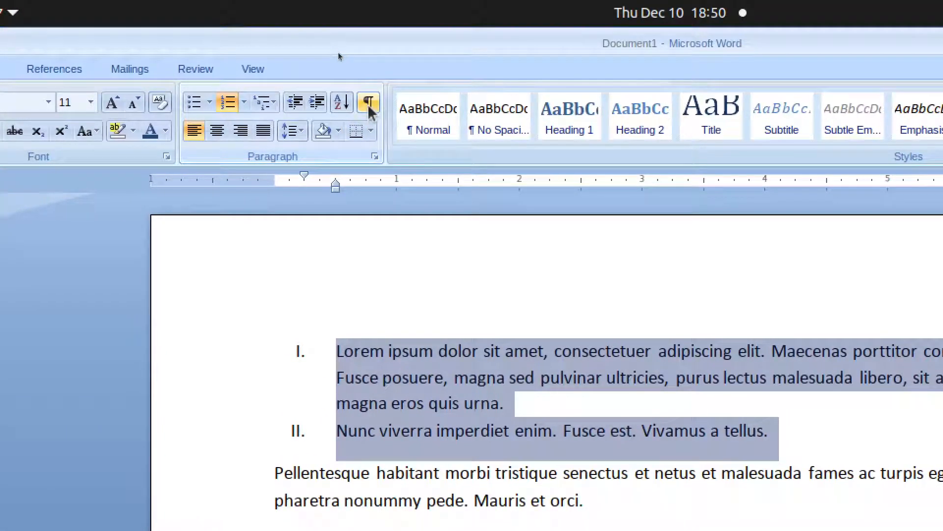
{"action": "left_click", "coordinate": [369, 103]}
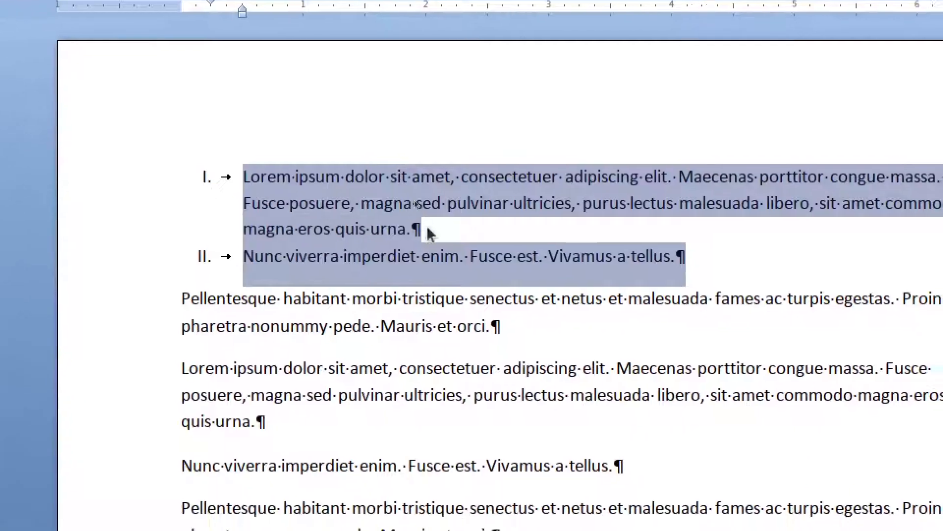
{"action": "left_click", "coordinate": [425, 229]}
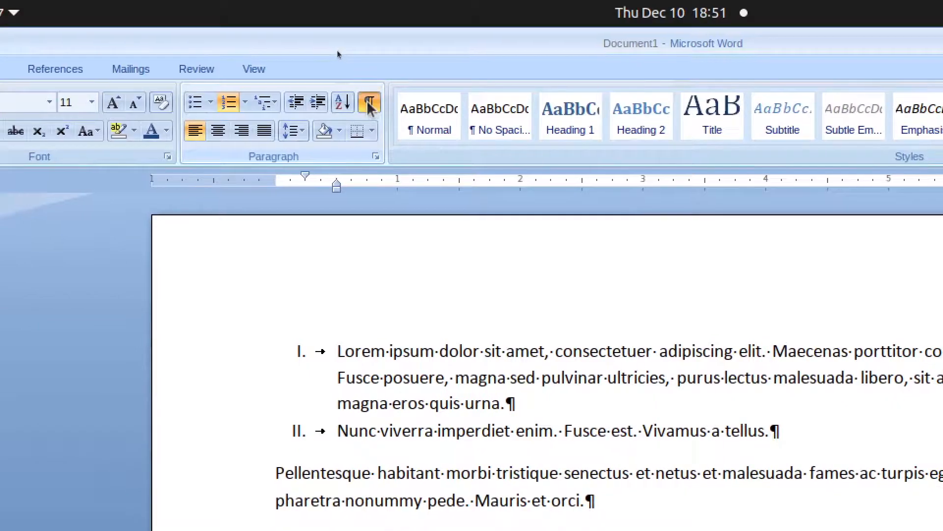
{"action": "left_click", "coordinate": [369, 102]}
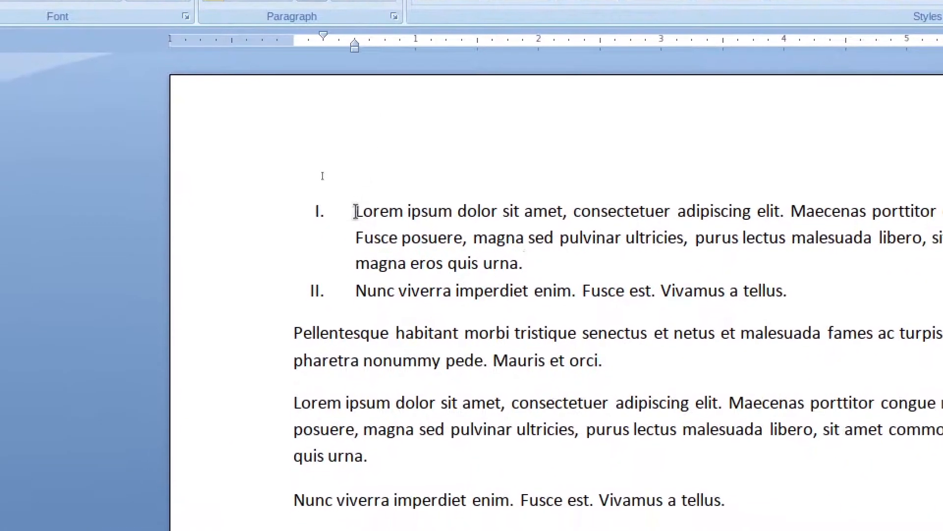
Remove the Roman numbering from the first two paragraphs and center their text
{"action": "left_click_drag", "start_coordinate": [355, 211], "coordinate": [818, 291]}
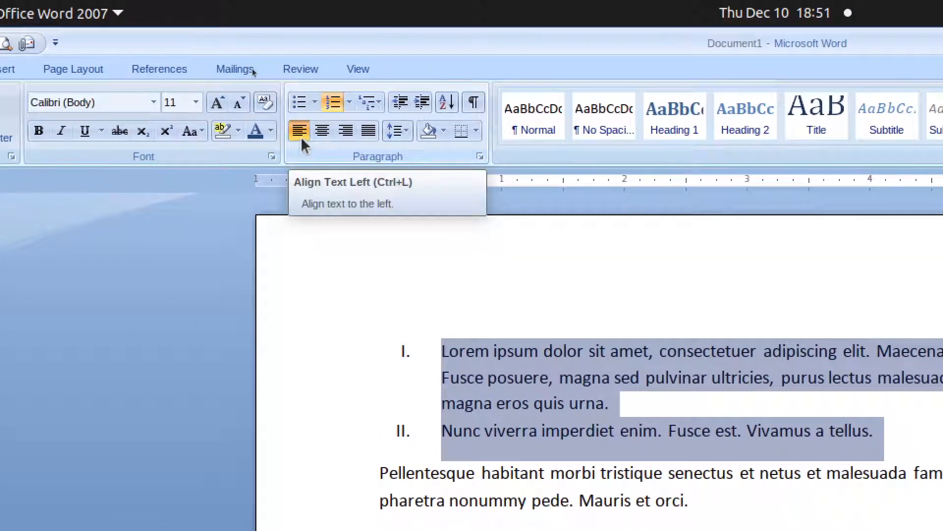
{"action": "left_click", "coordinate": [333, 103]}
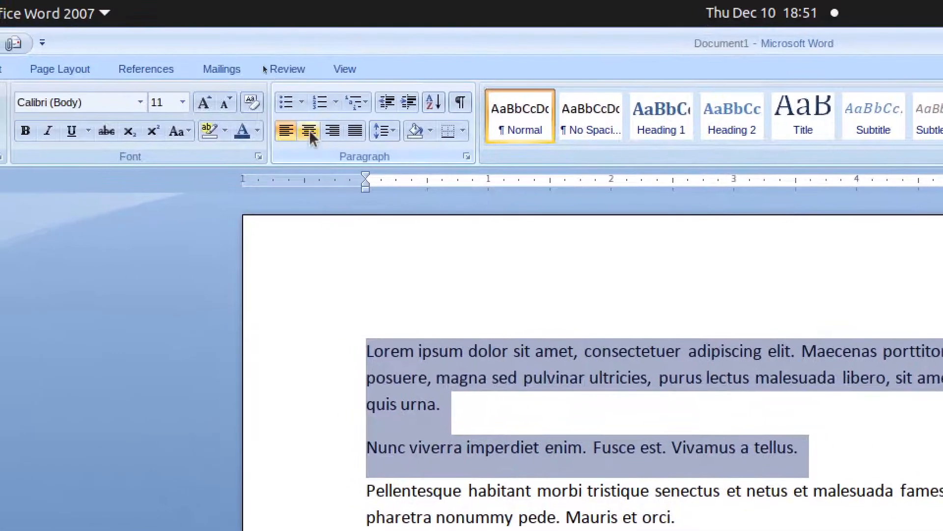
{"action": "left_click", "coordinate": [310, 130]}
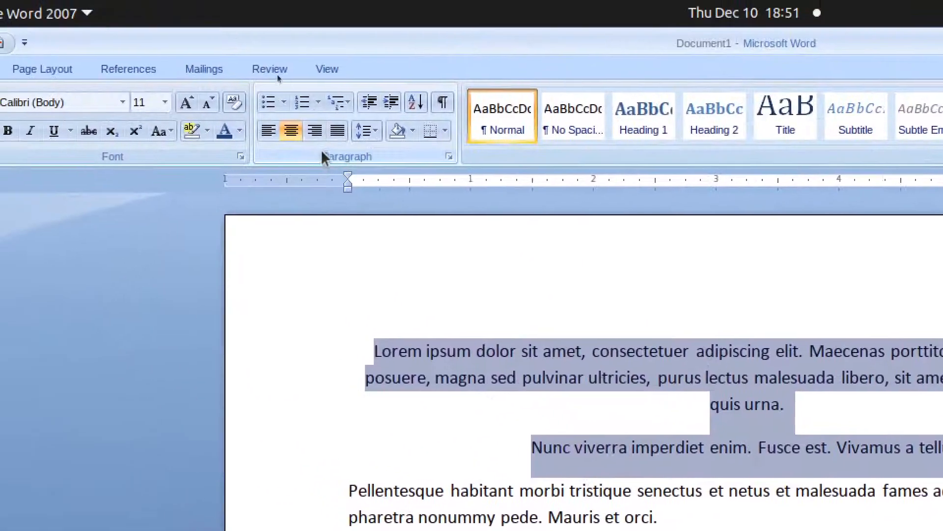
Try right and justified alignment on the first two paragraphs, ending with left alignment
{"action": "left_click", "coordinate": [314, 130]}
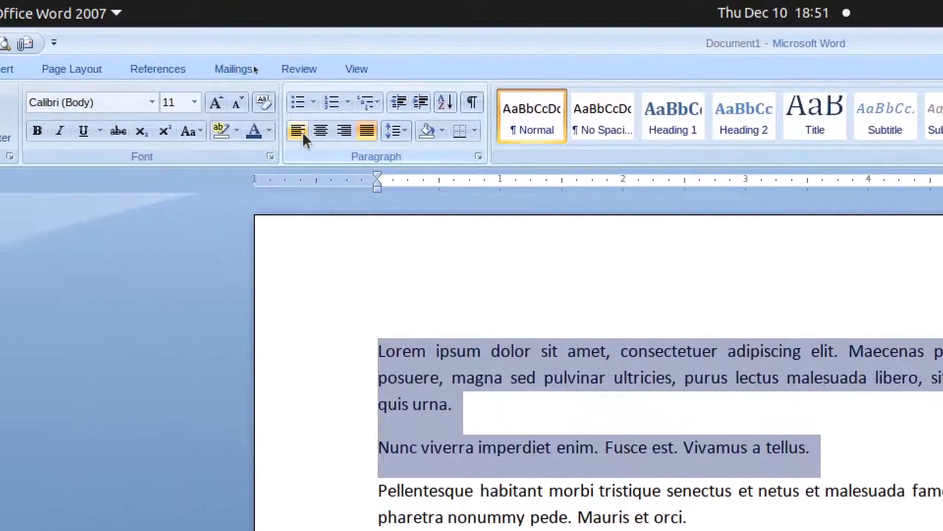
{"action": "left_click", "coordinate": [300, 130]}
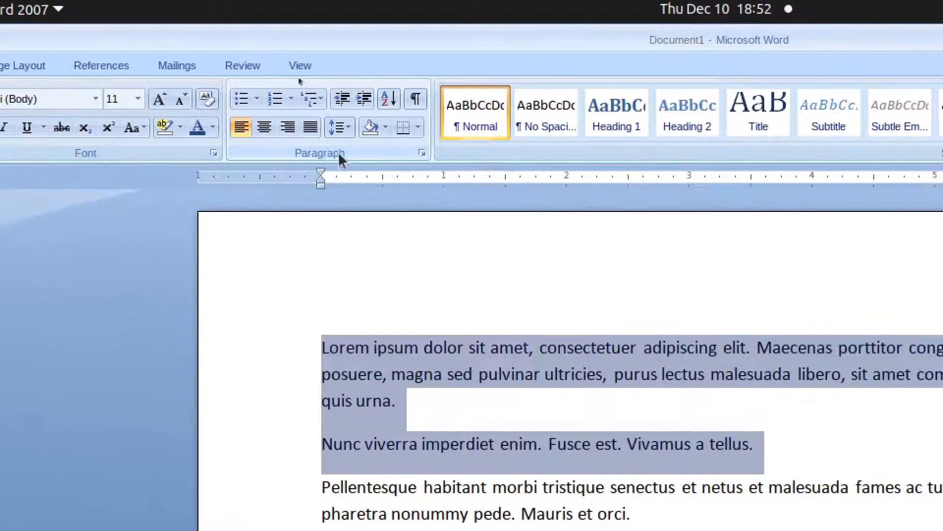
{"action": "left_click", "coordinate": [311, 127]}
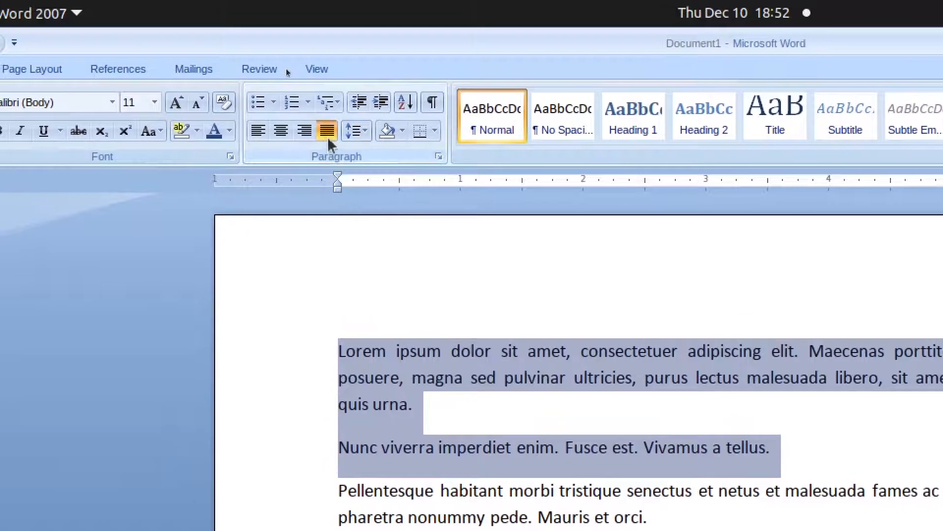
{"action": "left_click", "coordinate": [258, 130]}
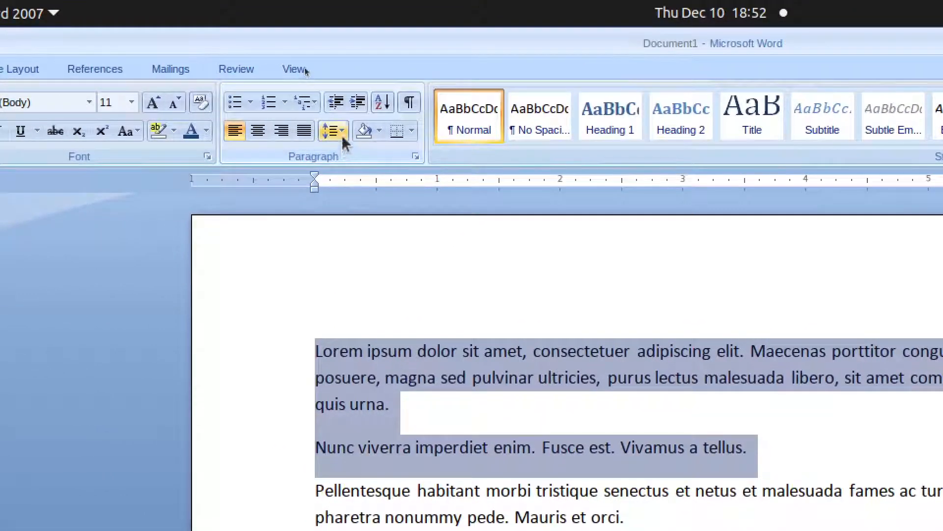
Set the line spacing of the first two paragraphs to 2.0
{"action": "left_click", "coordinate": [341, 135]}
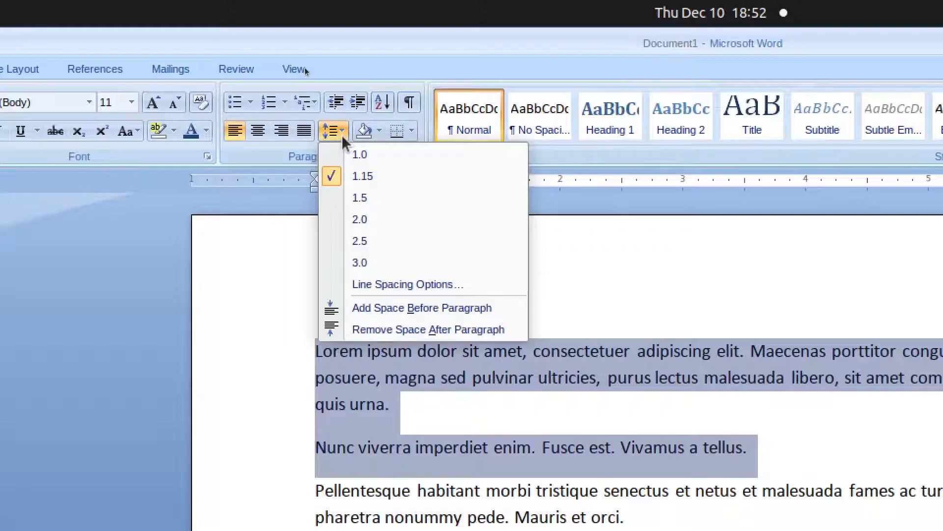
{"action": "left_click", "coordinate": [342, 135]}
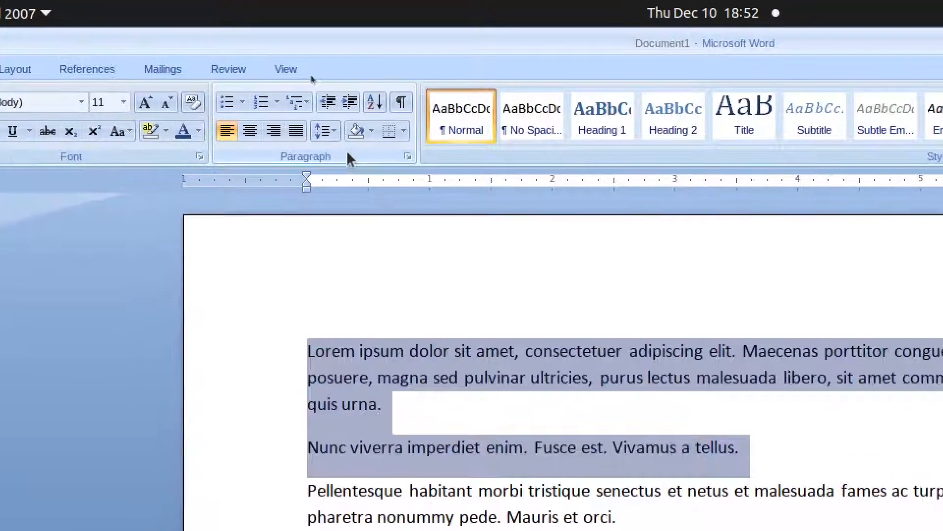
{"action": "left_click", "coordinate": [334, 131]}
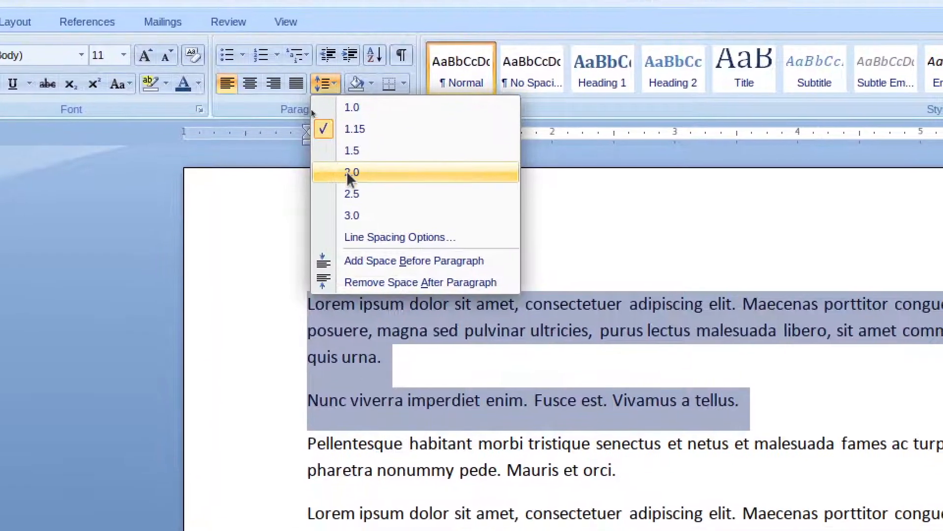
{"action": "left_click", "coordinate": [347, 171]}
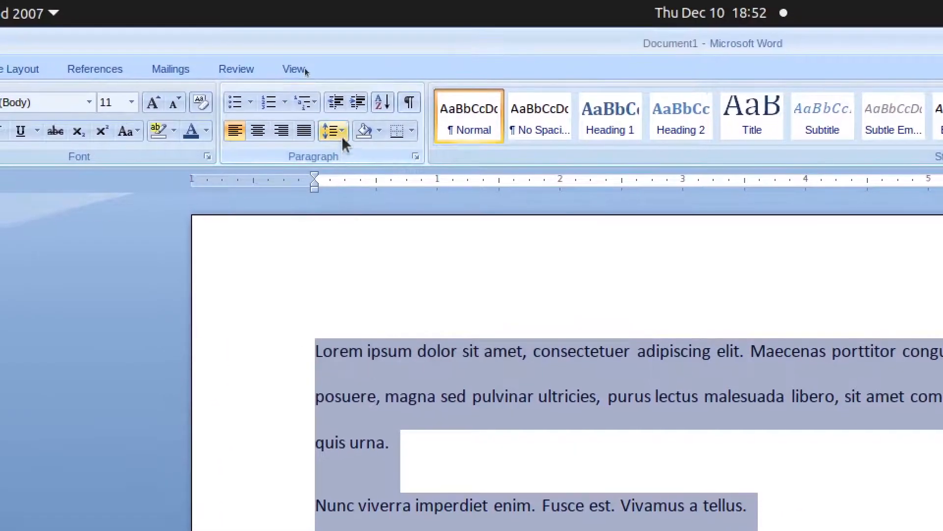
Try 1.0 line spacing on the first two paragraphs, ending with 1.15
{"action": "left_click", "coordinate": [334, 85]}
{"action": "left_click", "coordinate": [347, 154]}
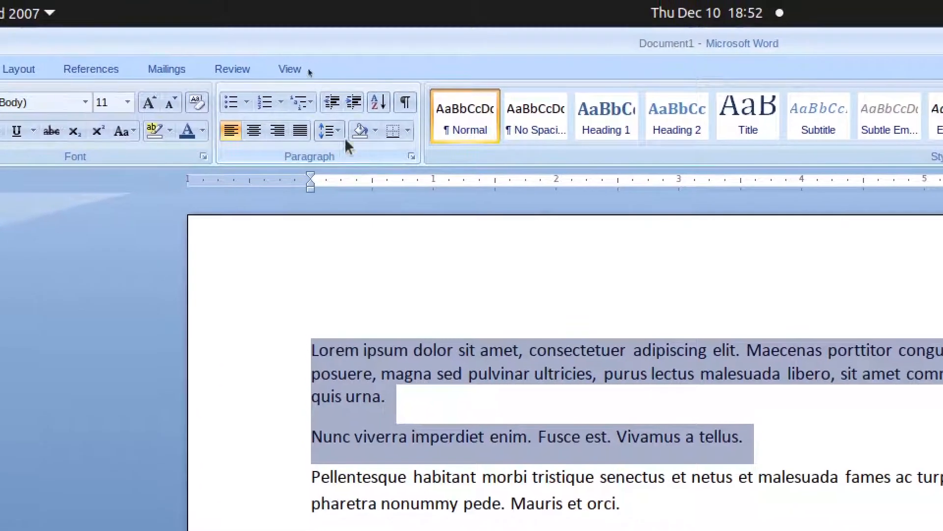
{"action": "left_click", "coordinate": [339, 132]}
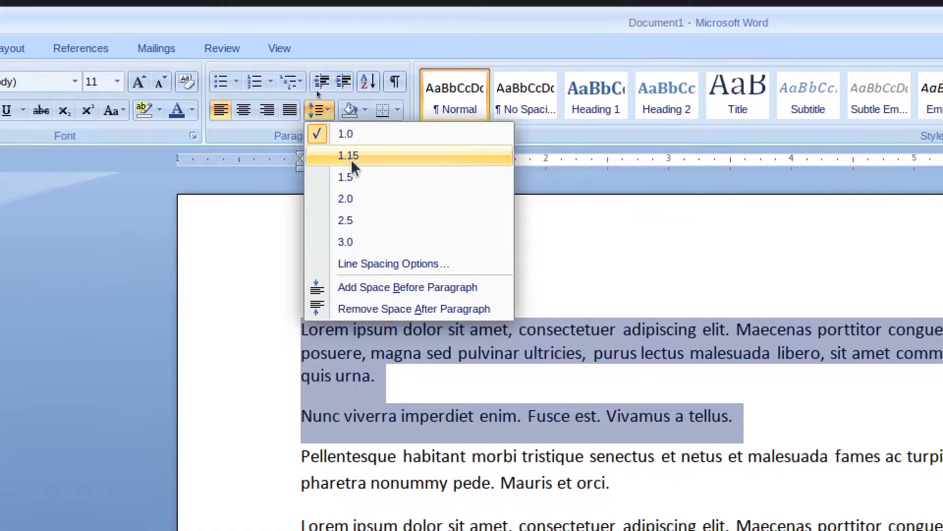
{"action": "left_click", "coordinate": [351, 157]}
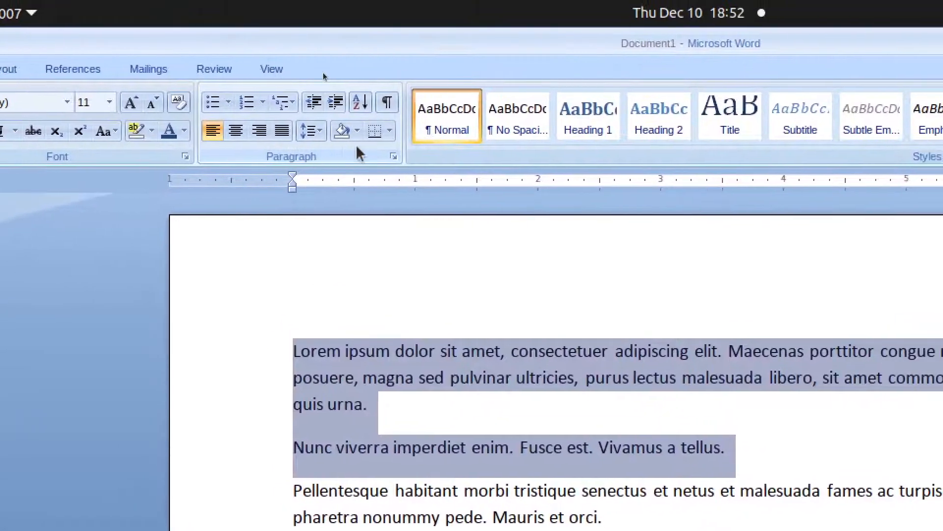
Shade the first two paragraphs with the green theme color and add outside borders around them
{"action": "left_click", "coordinate": [356, 130]}
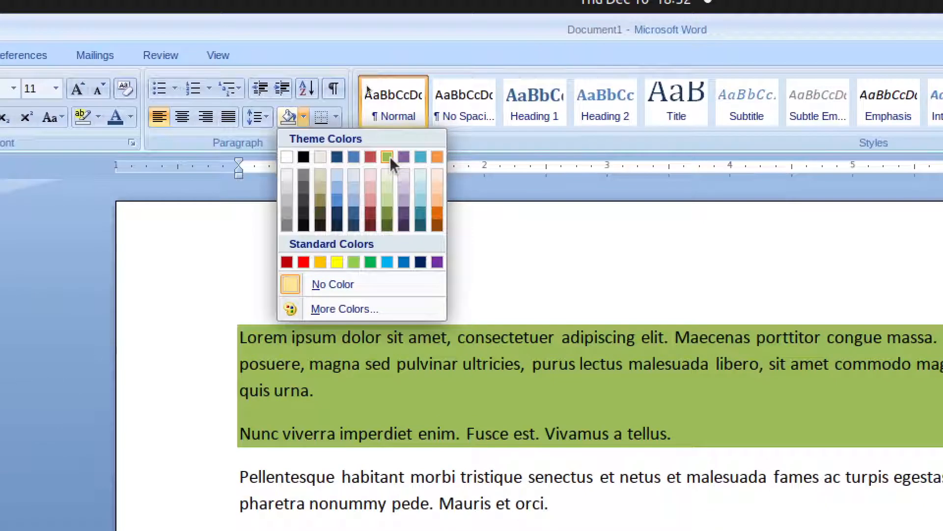
{"action": "left_click", "coordinate": [390, 156]}
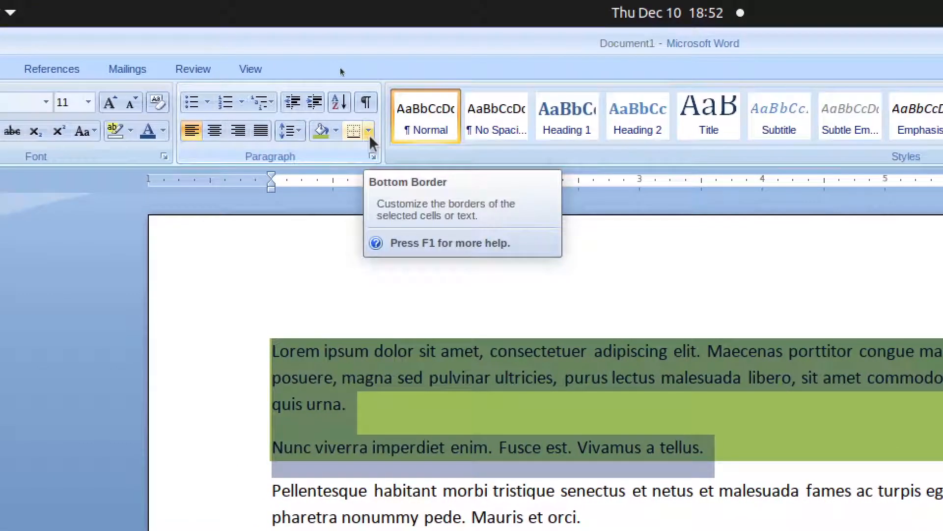
{"action": "left_click", "coordinate": [369, 131]}
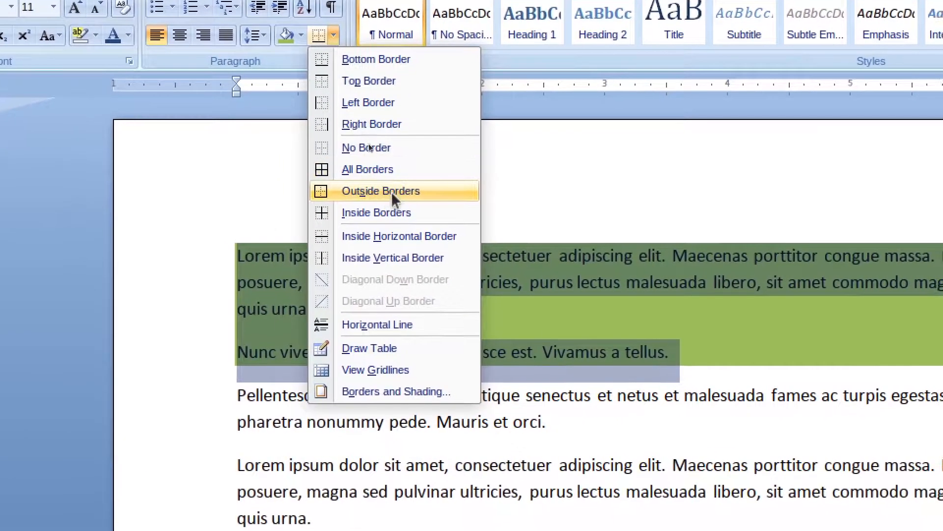
{"action": "left_click", "coordinate": [391, 191]}
{"action": "left_click", "coordinate": [413, 312]}
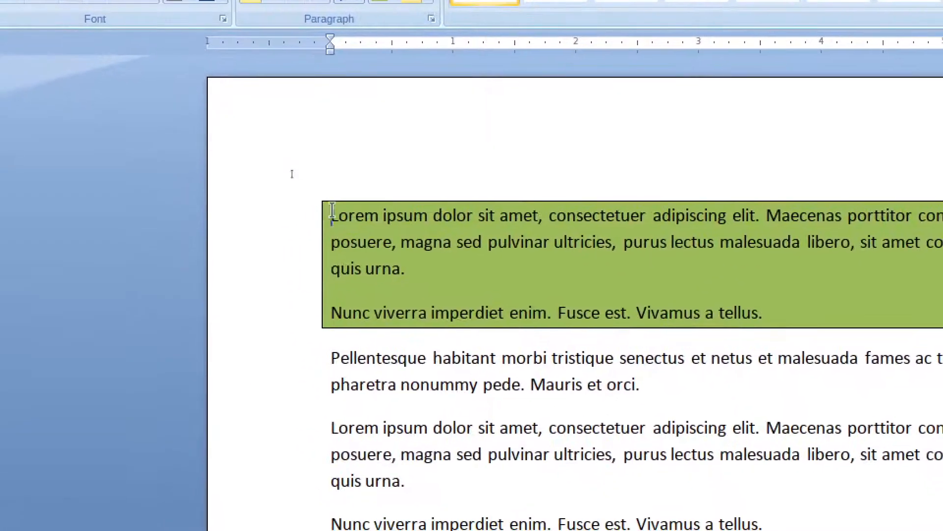
Remove the border from the two green-shaded paragraphs
{"action": "left_click_drag", "start_coordinate": [332, 210], "coordinate": [786, 314]}
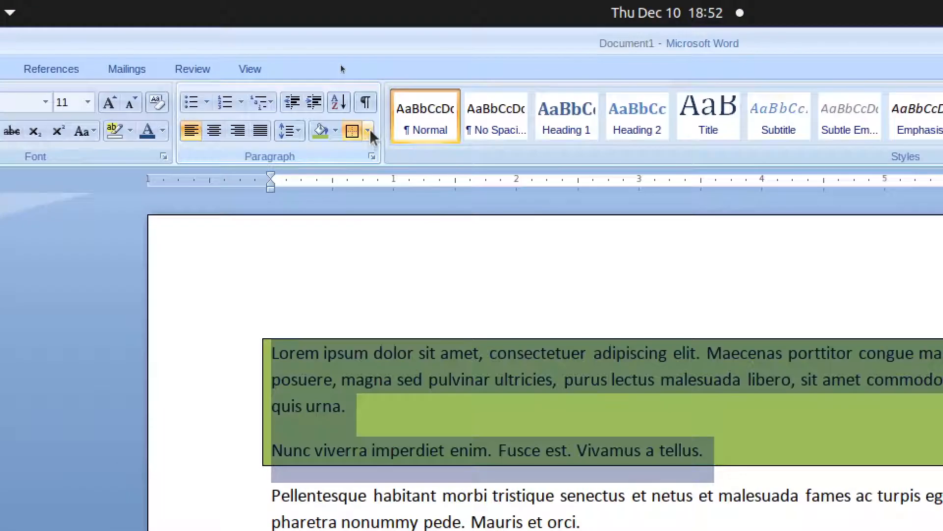
{"action": "left_click", "coordinate": [400, 46]}
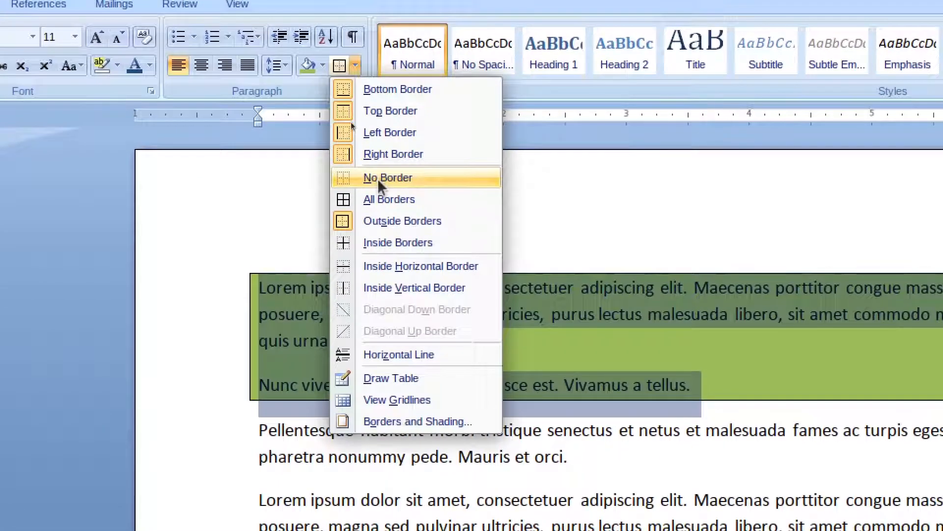
{"action": "left_click", "coordinate": [379, 187]}
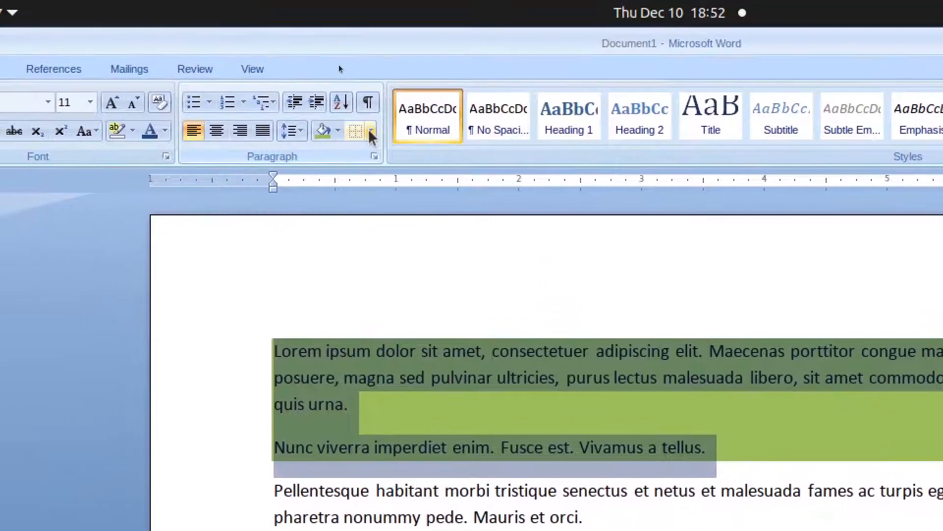
Review the border style and width options in the Borders and Shading dialog and cancel without applying any
{"action": "left_click", "coordinate": [355, 34]}
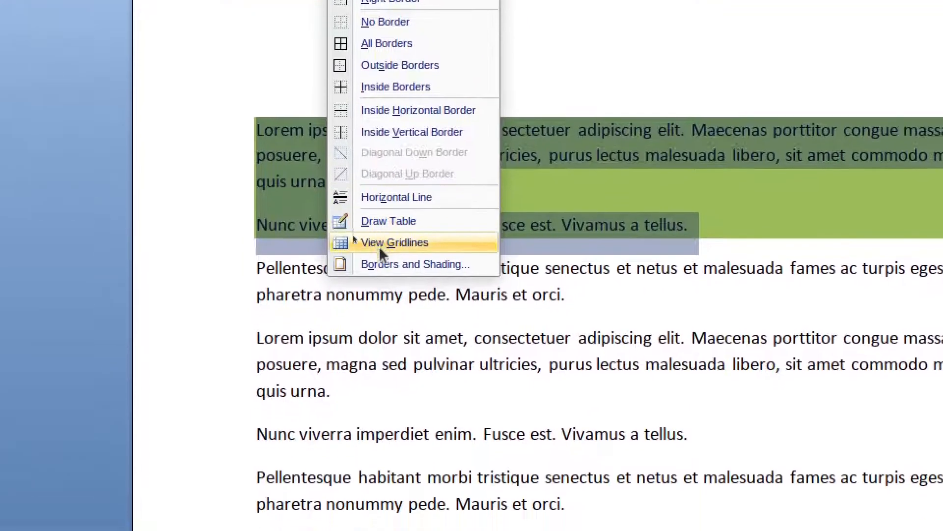
{"action": "left_click", "coordinate": [379, 252]}
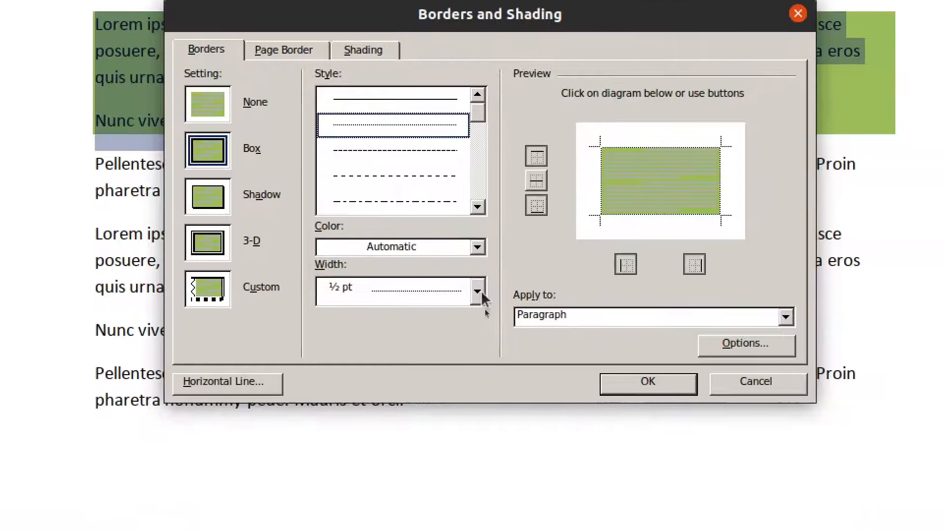
{"action": "left_click", "coordinate": [560, 409]}
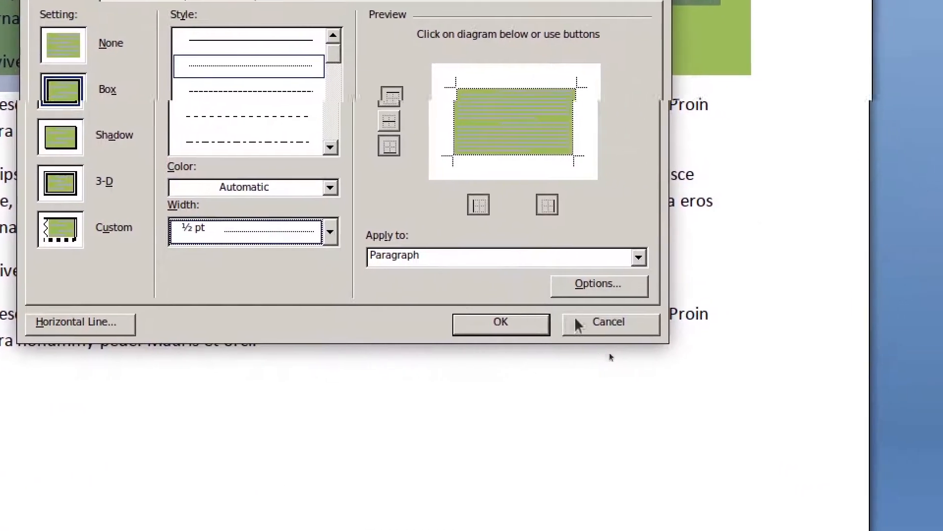
{"action": "left_click", "coordinate": [757, 381]}
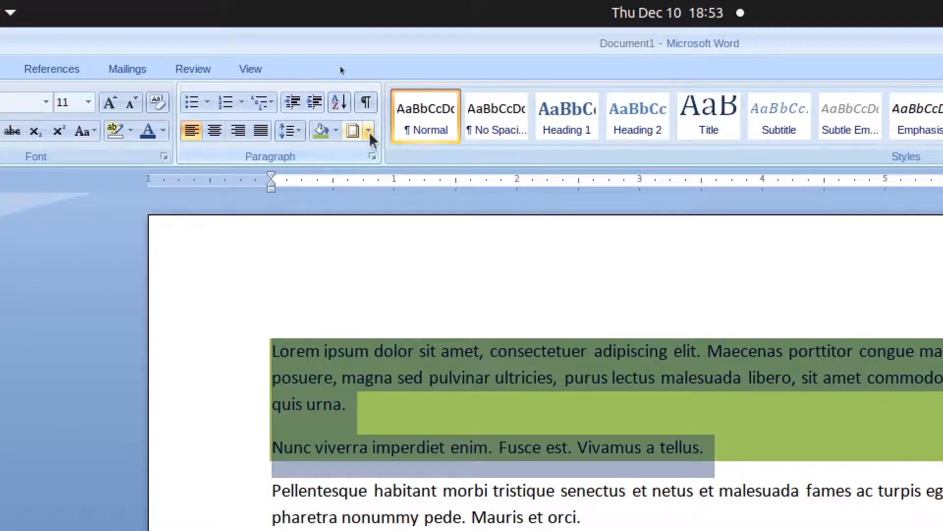
Apply outside borders to the two green-shaded paragraphs again and deselect the text
{"action": "left_click", "coordinate": [369, 132]}
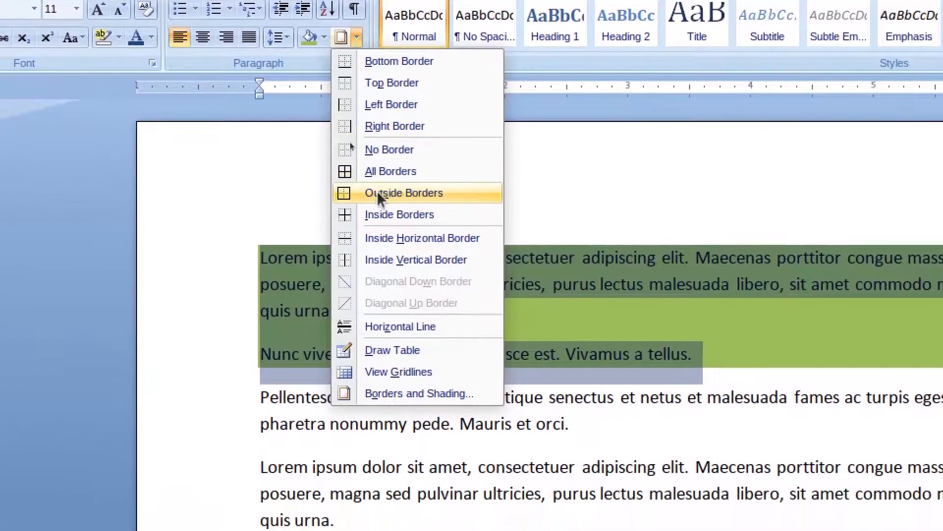
{"action": "left_click", "coordinate": [378, 206]}
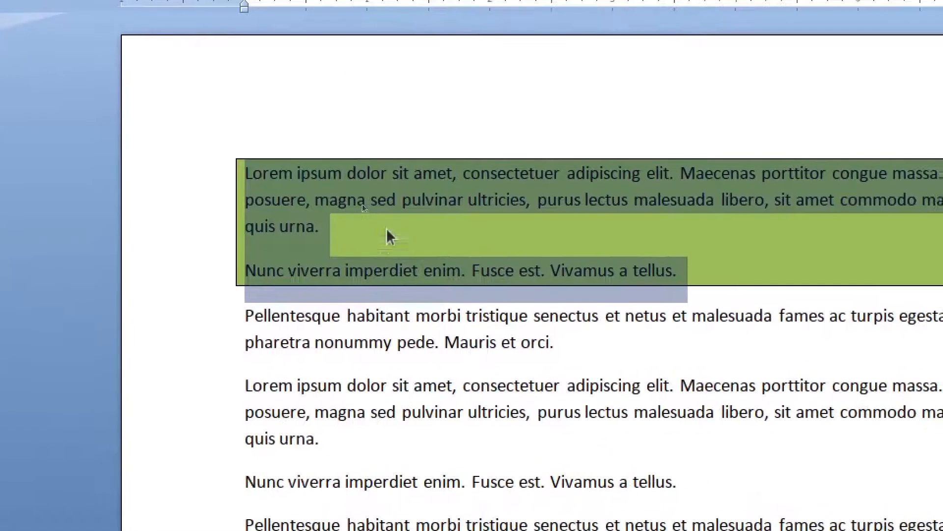
{"action": "left_click", "coordinate": [386, 229]}
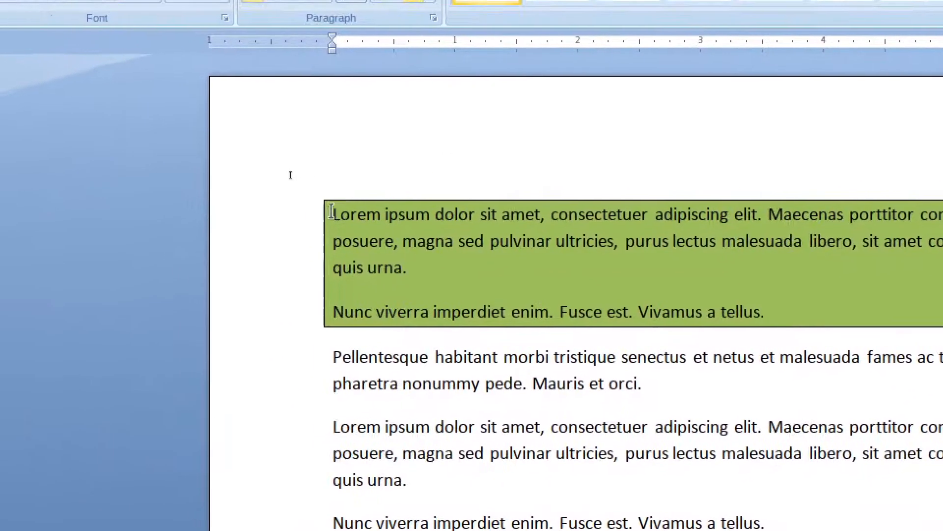
{"action": "left_click_drag", "start_coordinate": [331, 213], "coordinate": [676, 289]}
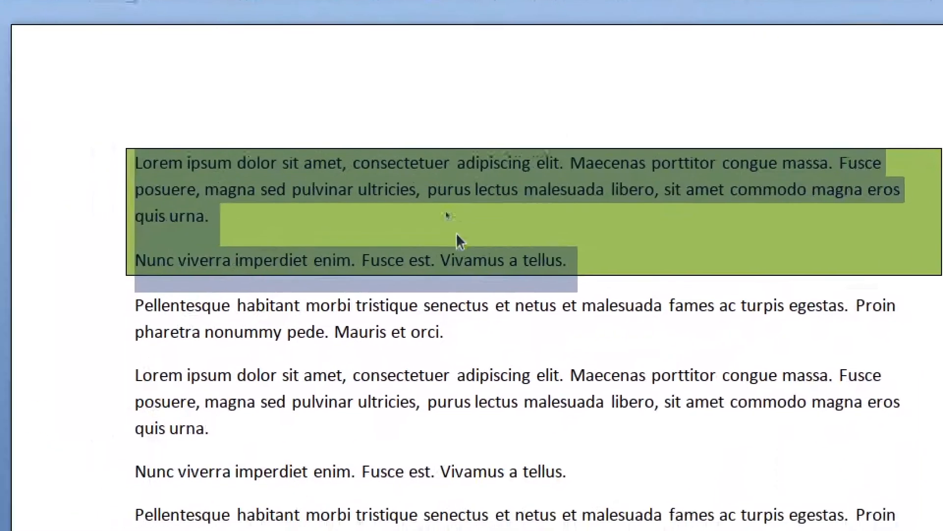
{"action": "left_click", "coordinate": [145, 298]}
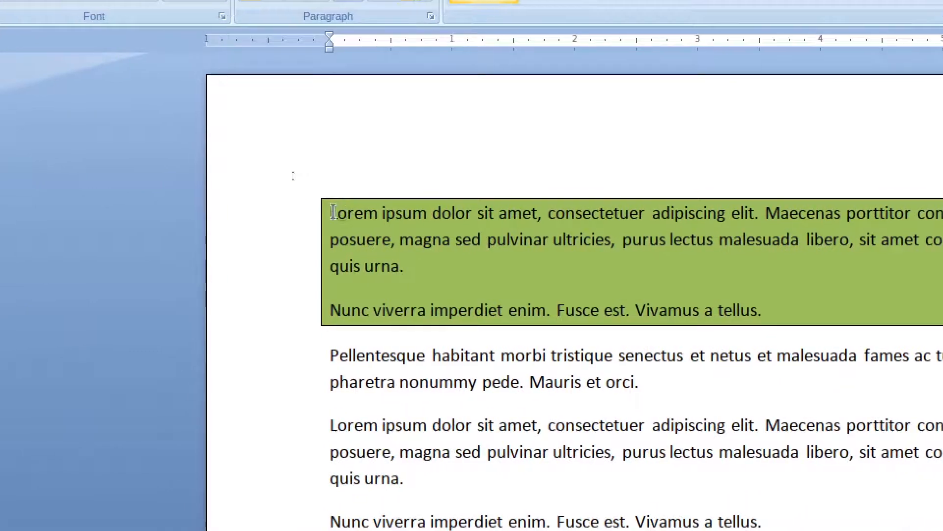
{"action": "left_click_drag", "start_coordinate": [331, 211], "coordinate": [756, 294]}
{"action": "left_click_drag", "start_coordinate": [496, 236], "coordinate": [501, 246]}
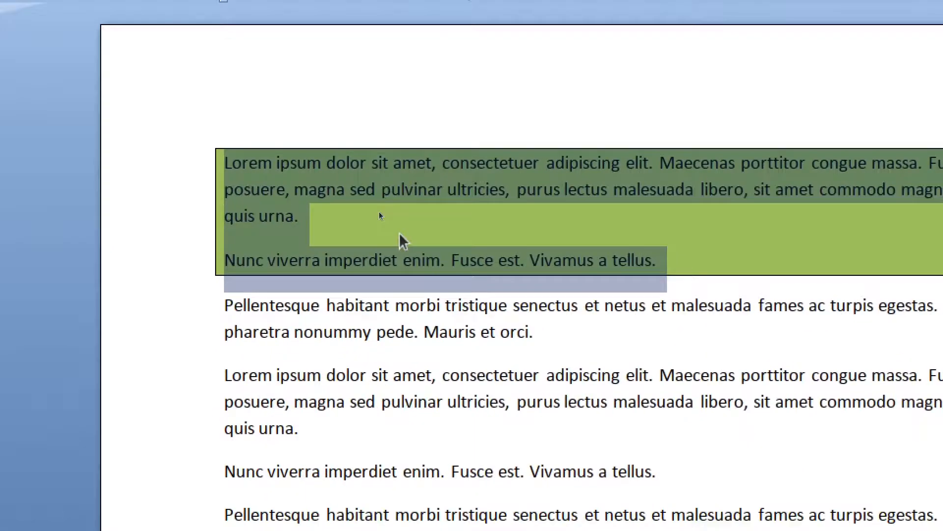
{"action": "left_click", "coordinate": [415, 421]}
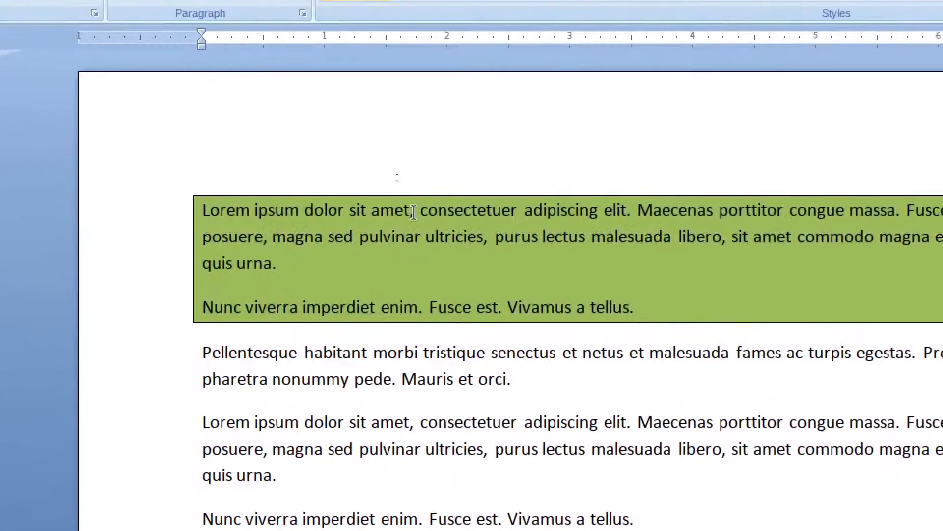
Split "Lorem ipsum dolor sit amet" from the first paragraph onto its own line without the comma and apply the Heading 1 style to it
{"action": "left_click_drag", "start_coordinate": [413, 212], "coordinate": [226, 209]}
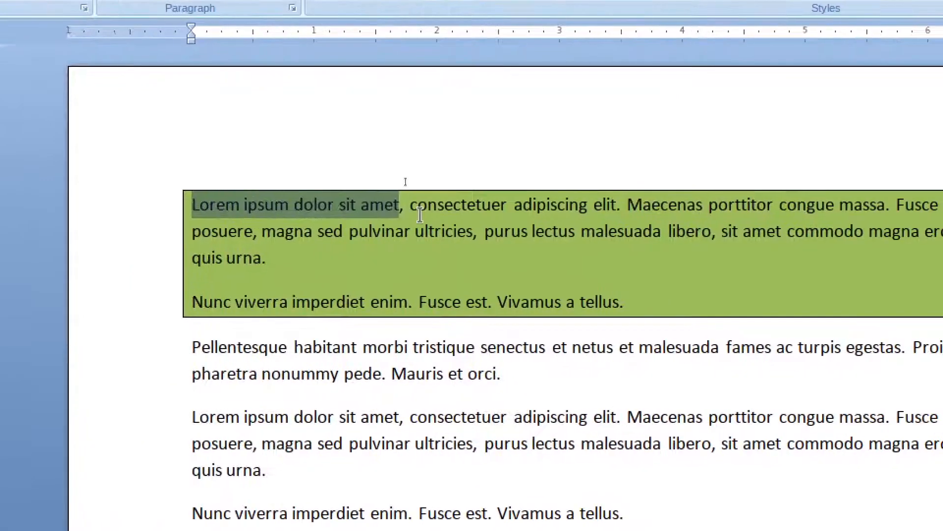
{"action": "left_click", "coordinate": [422, 214]}
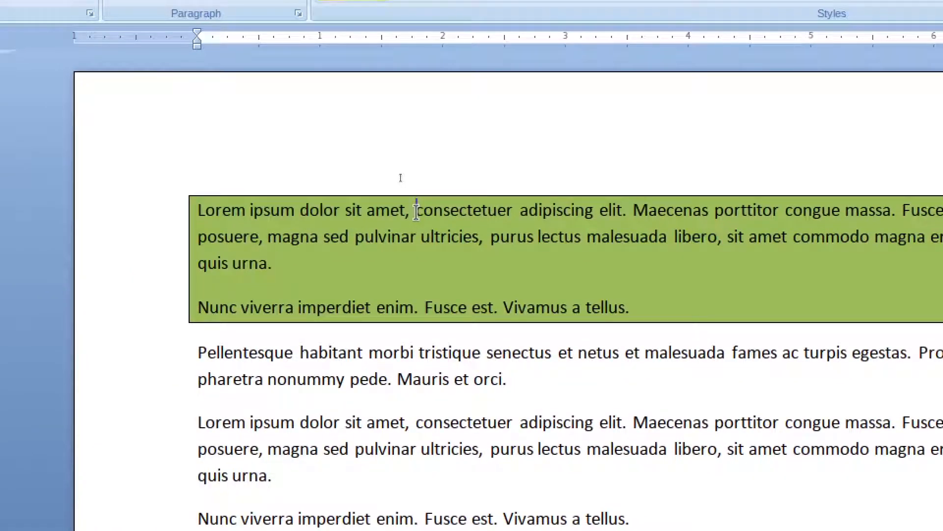
{"action": "key", "text": "Return"}
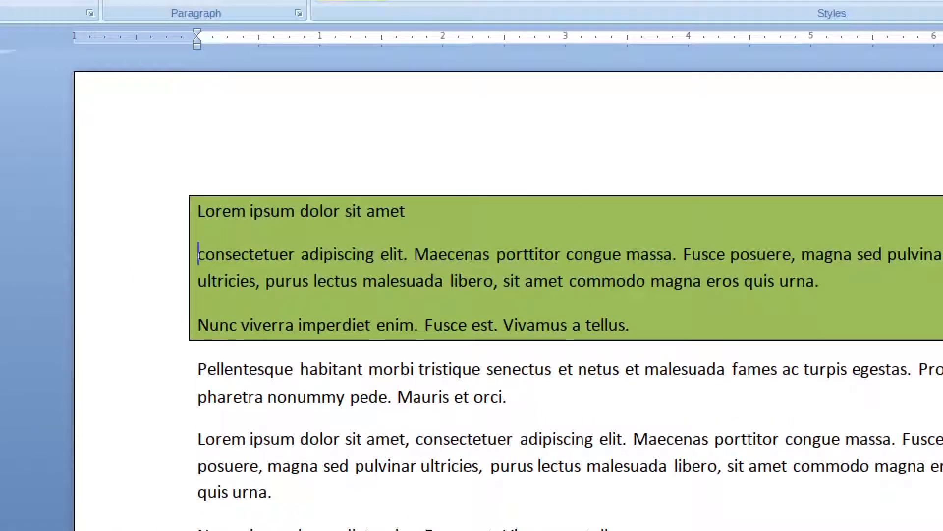
{"action": "left_click_drag", "start_coordinate": [423, 212], "coordinate": [201, 206]}
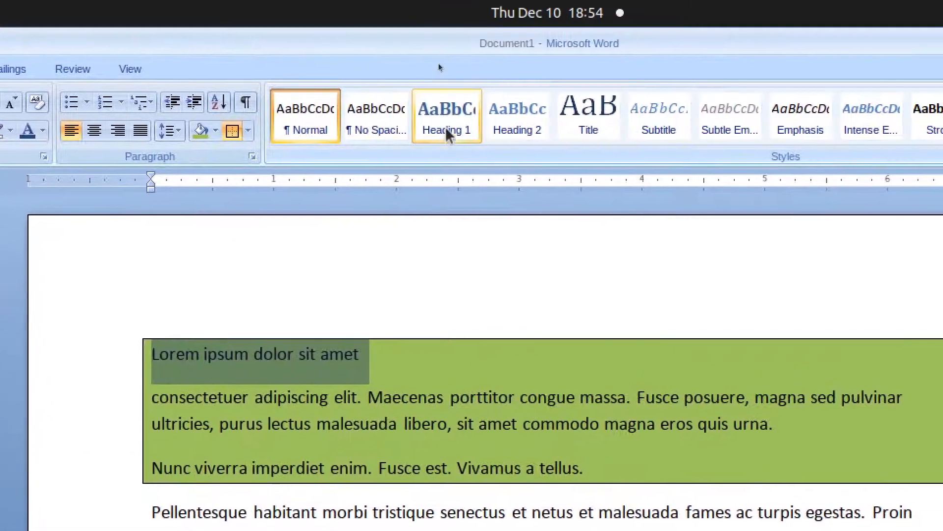
{"action": "left_click", "coordinate": [501, 63]}
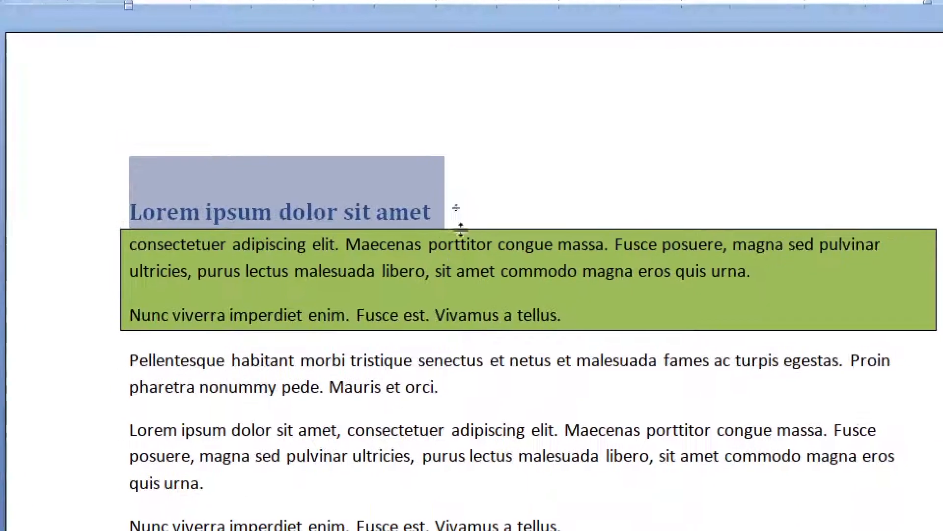
{"action": "left_click", "coordinate": [470, 425]}
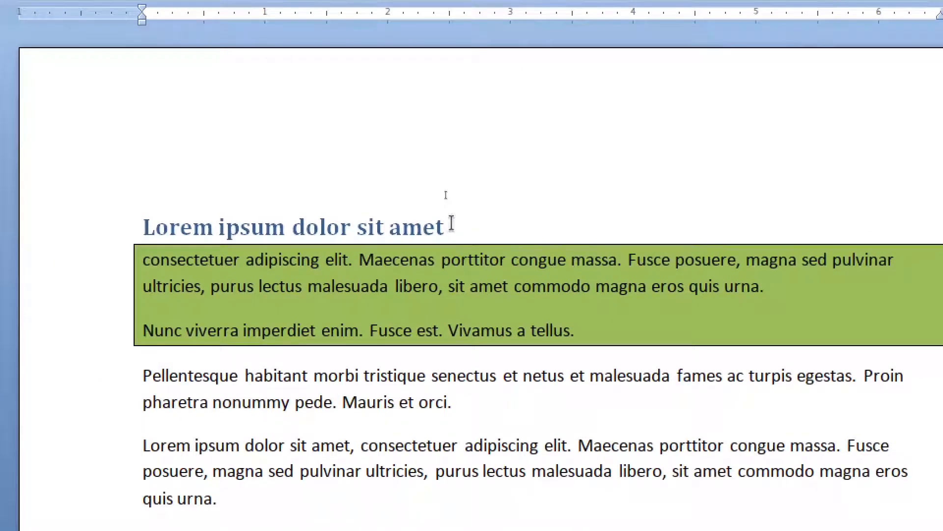
Insert an empty line between the heading "Lorem ipsum dolor sit amet" and the shaded paragraphs
{"action": "left_click_drag", "start_coordinate": [452, 223], "coordinate": [170, 218]}
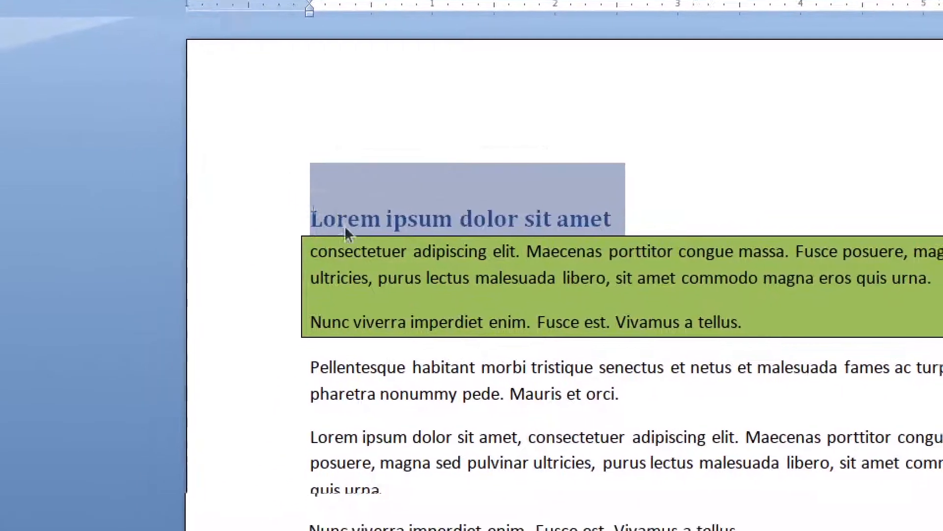
{"action": "left_click", "coordinate": [200, 283]}
{"action": "left_click", "coordinate": [644, 184]}
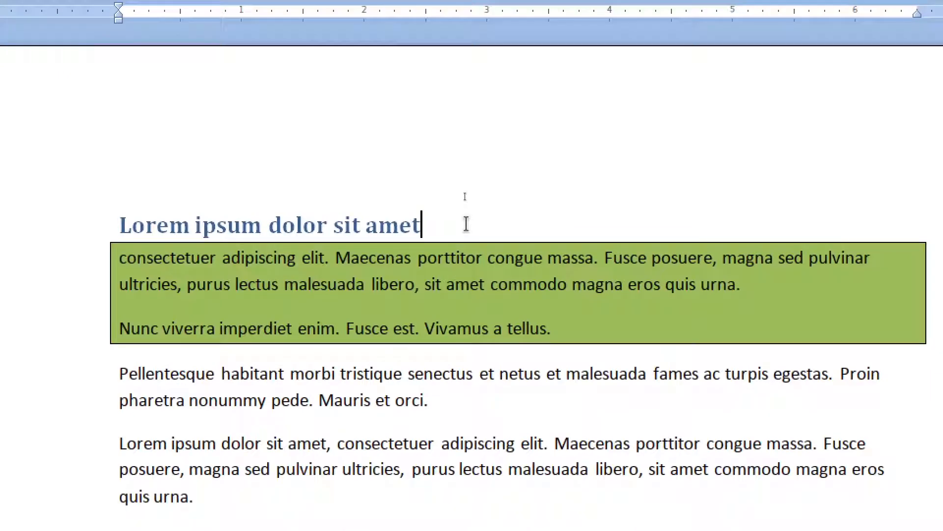
{"action": "key", "text": "Return"}
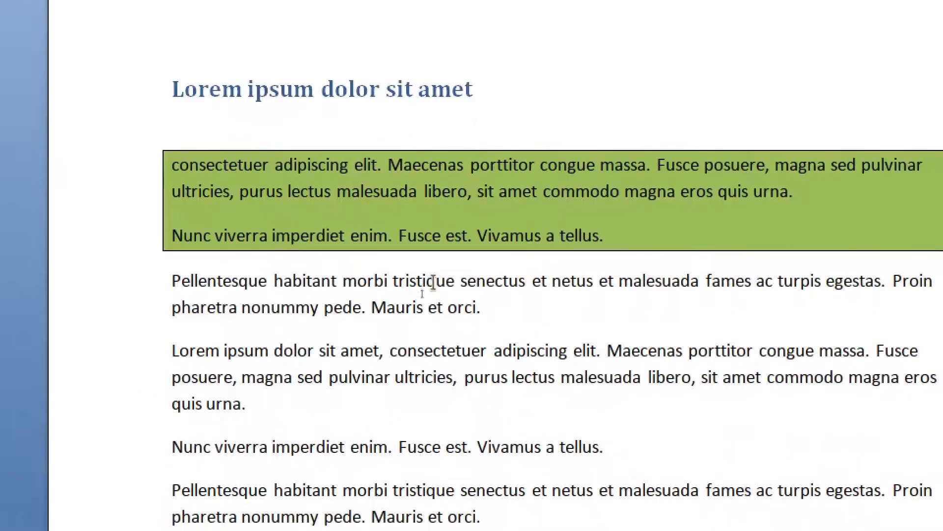
Split "Pellentesque habitant morbi" onto its own line below the shaded paragraphs and select it
{"action": "left_click", "coordinate": [418, 279]}
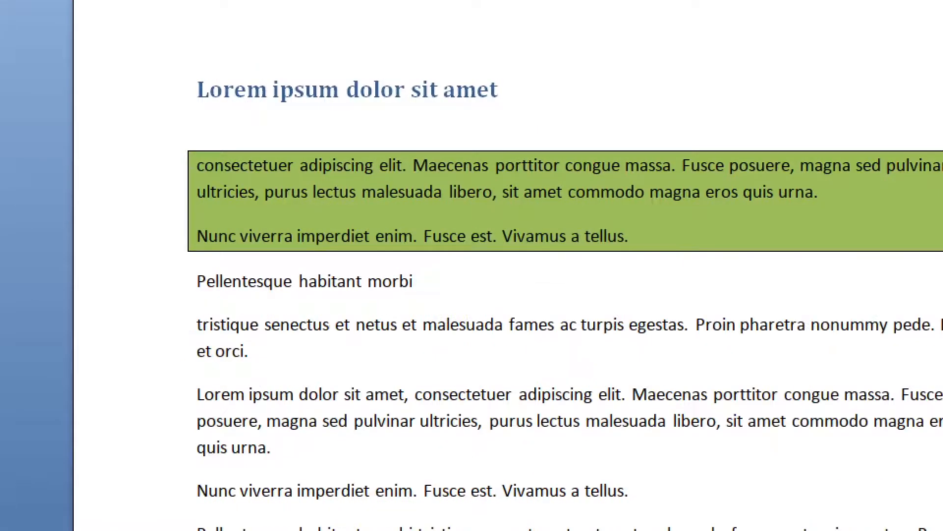
{"action": "left_click_drag", "start_coordinate": [415, 281], "coordinate": [196, 281]}
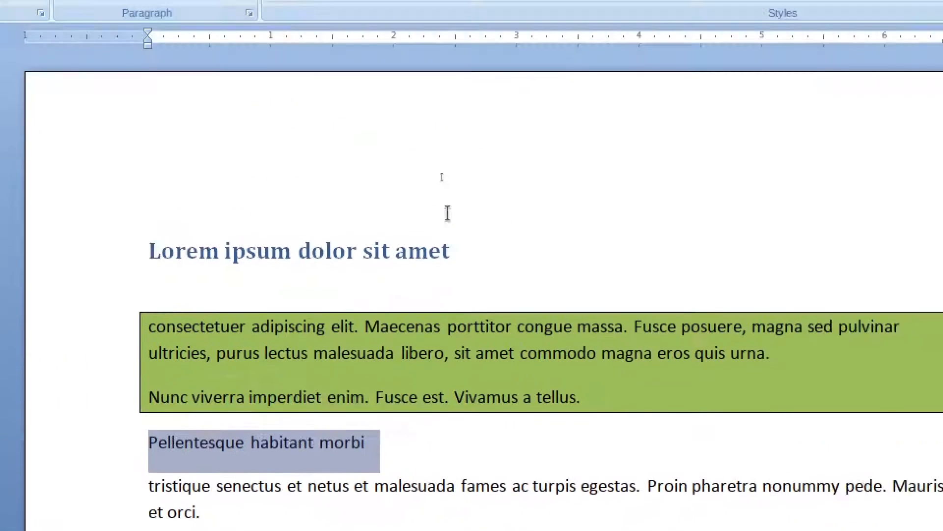
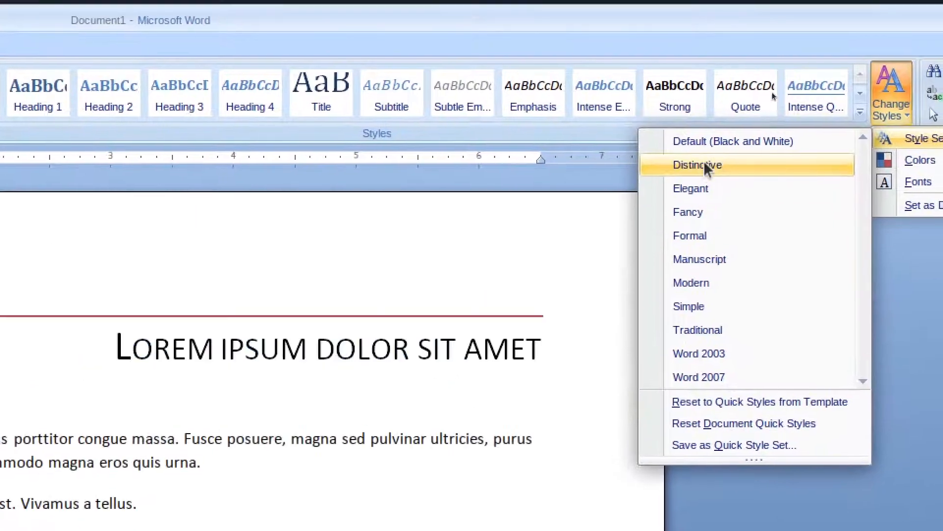
Apply the Distinctive style set to the document and replace it with the Formal style set
{"action": "left_click", "coordinate": [706, 167]}
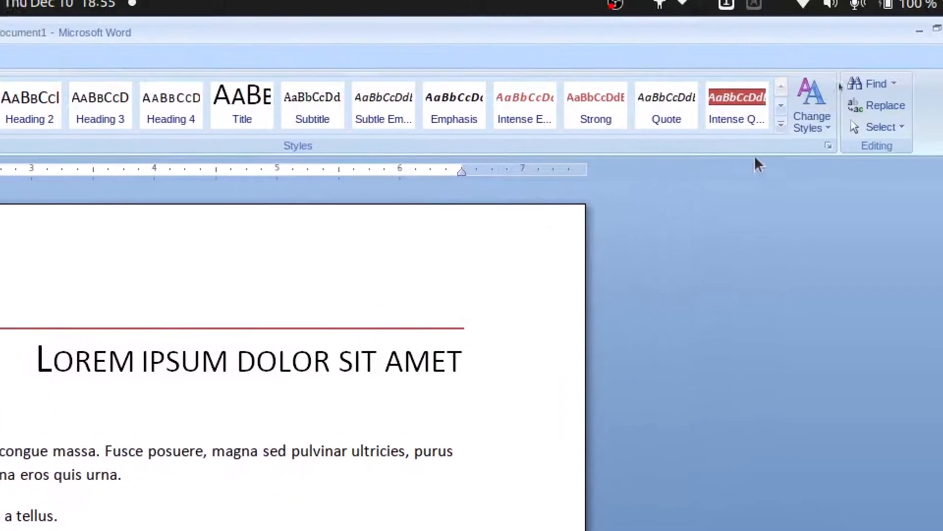
{"action": "left_click", "coordinate": [796, 133]}
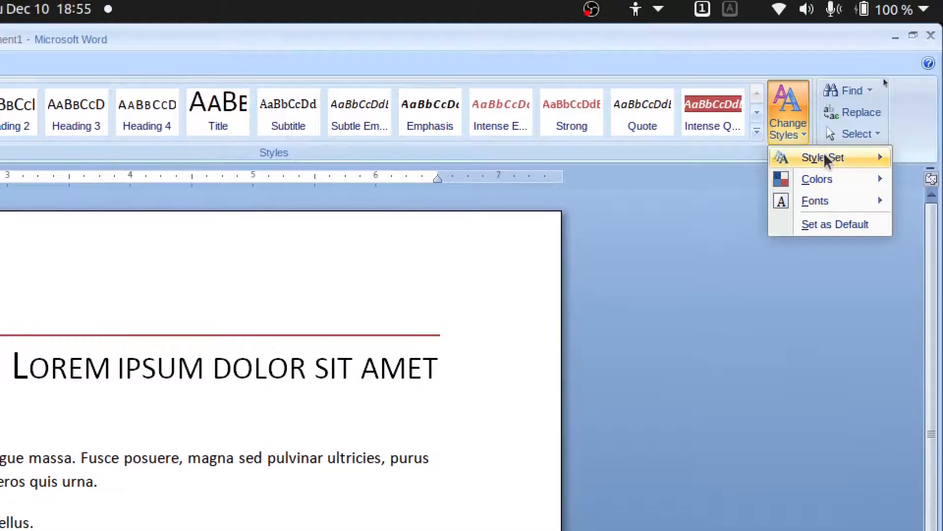
{"action": "mouse_move", "coordinate": [825, 161]}
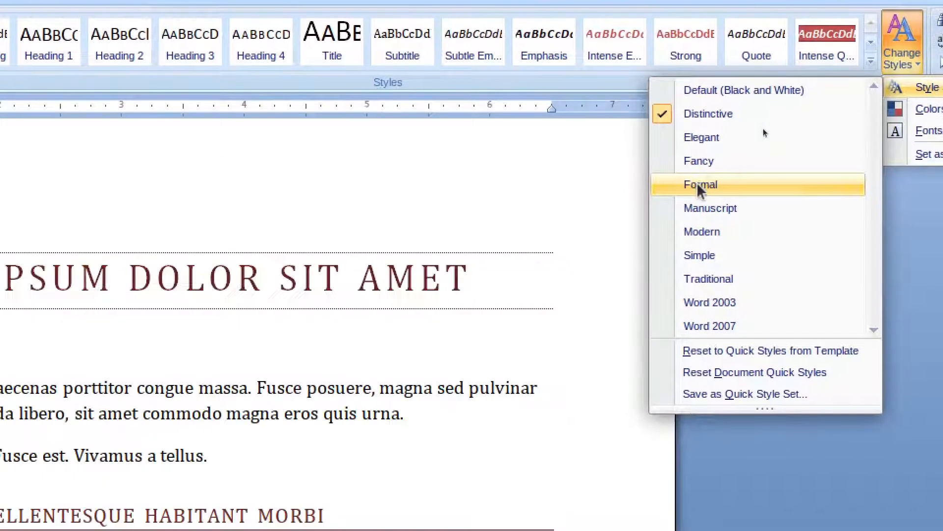
{"action": "left_click", "coordinate": [698, 185]}
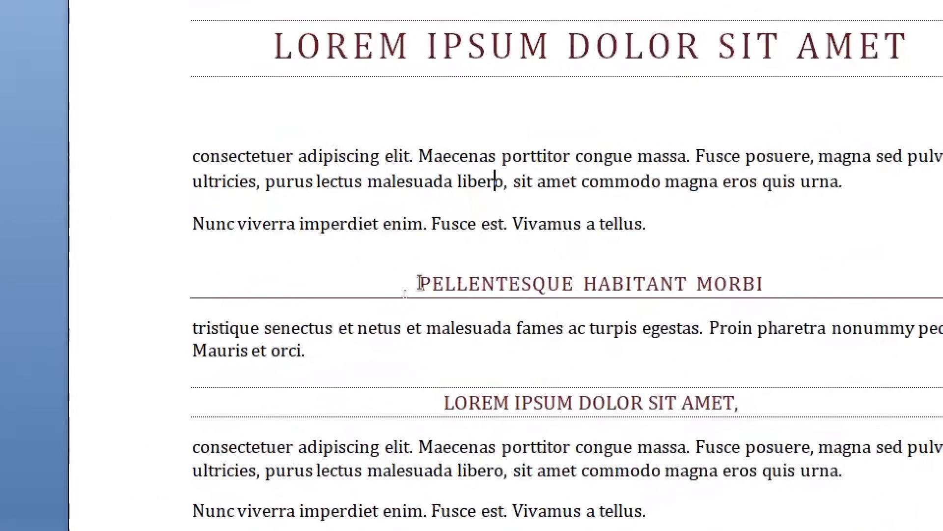
Select the second heading, the third heading and the paragraph between them in turn, and switch the document to the Traditional style set
{"action": "left_click_drag", "start_coordinate": [417, 283], "coordinate": [783, 284]}
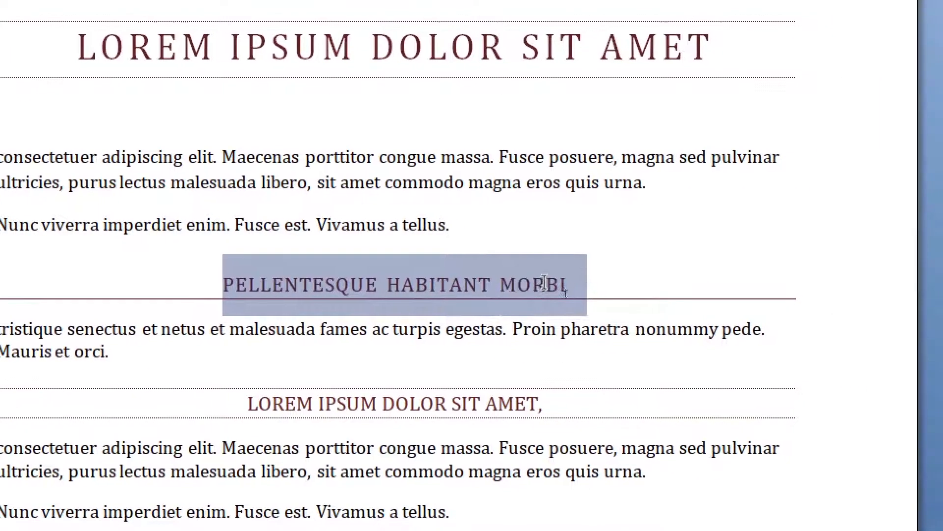
{"action": "left_click_drag", "start_coordinate": [581, 312], "coordinate": [128, 315]}
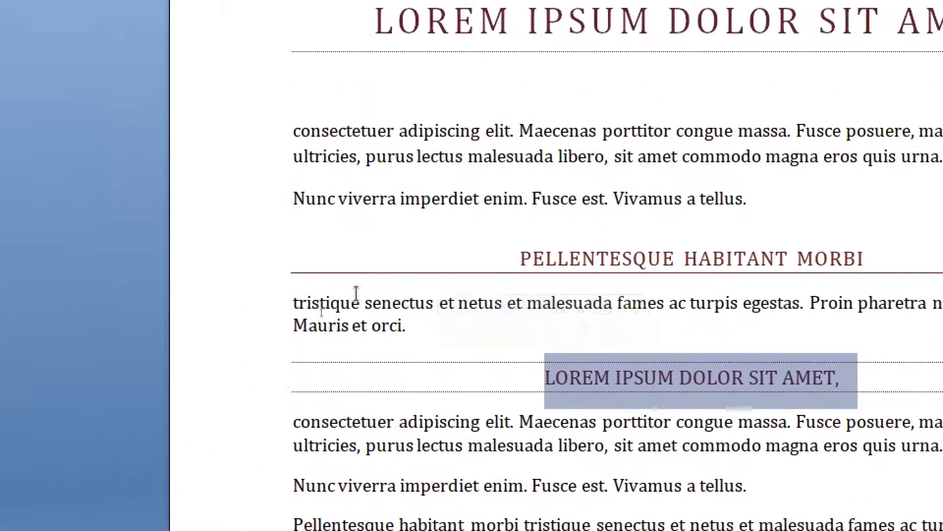
{"action": "left_click_drag", "start_coordinate": [330, 296], "coordinate": [487, 316]}
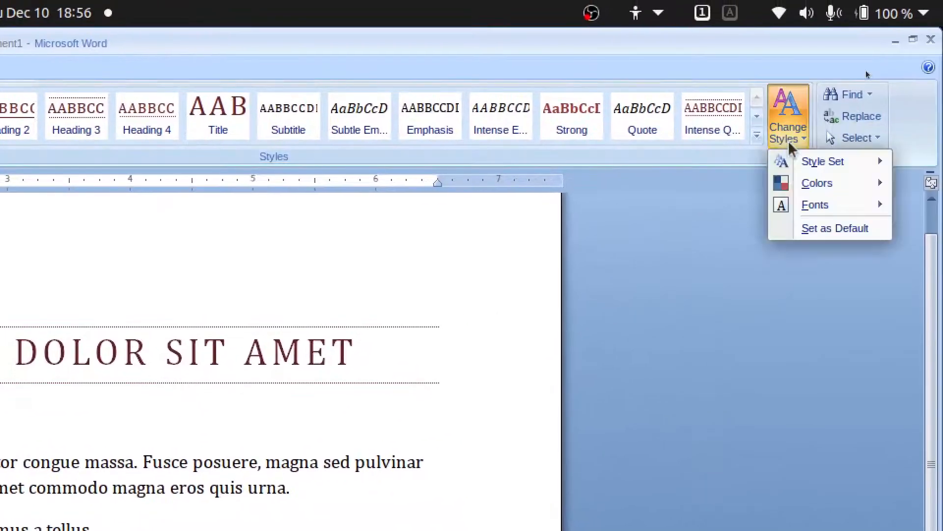
{"action": "mouse_move", "coordinate": [788, 156]}
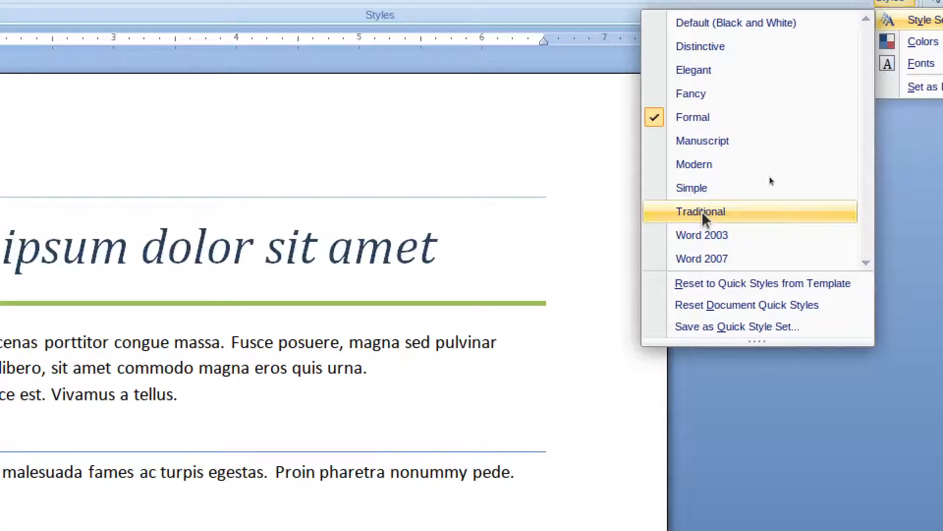
{"action": "left_click", "coordinate": [701, 212]}
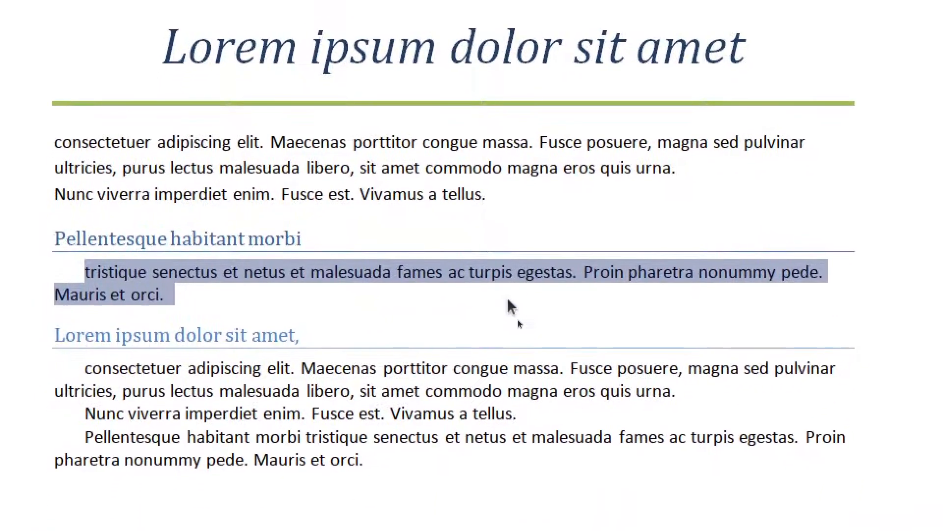
{"action": "left_click", "coordinate": [506, 298]}
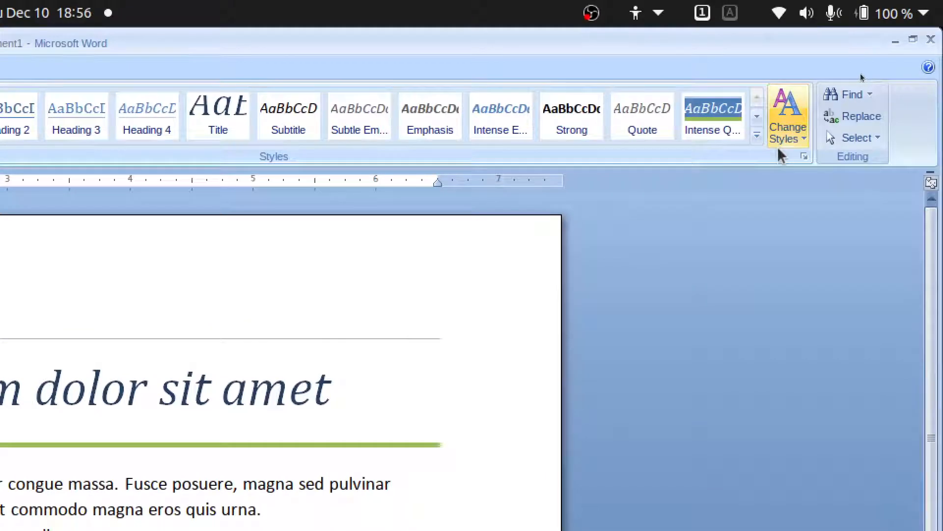
Change the document's style set to Fancy
{"action": "left_click", "coordinate": [793, 136]}
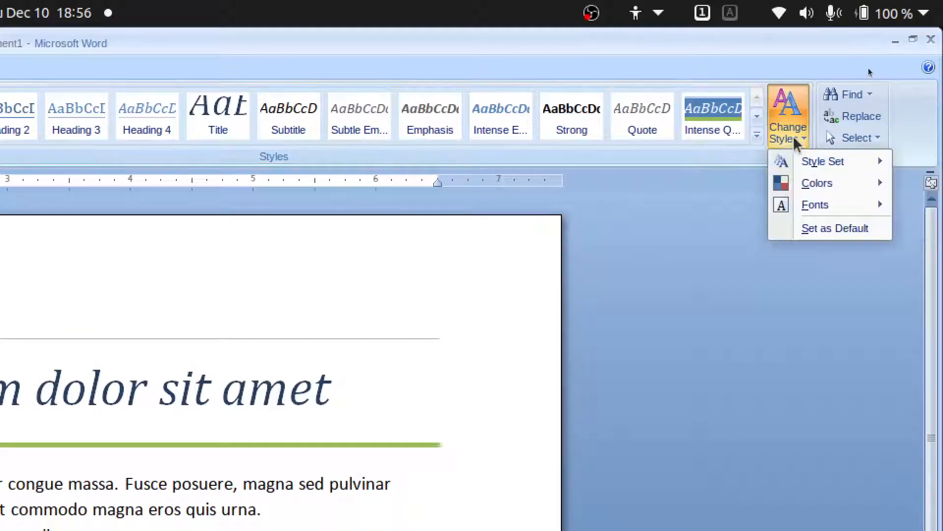
{"action": "mouse_move", "coordinate": [801, 183]}
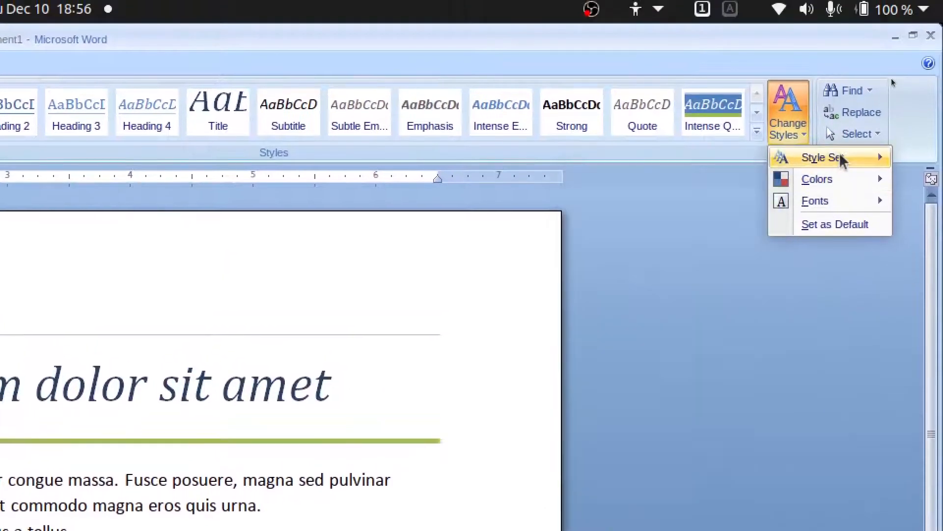
{"action": "key", "text": "Escape"}
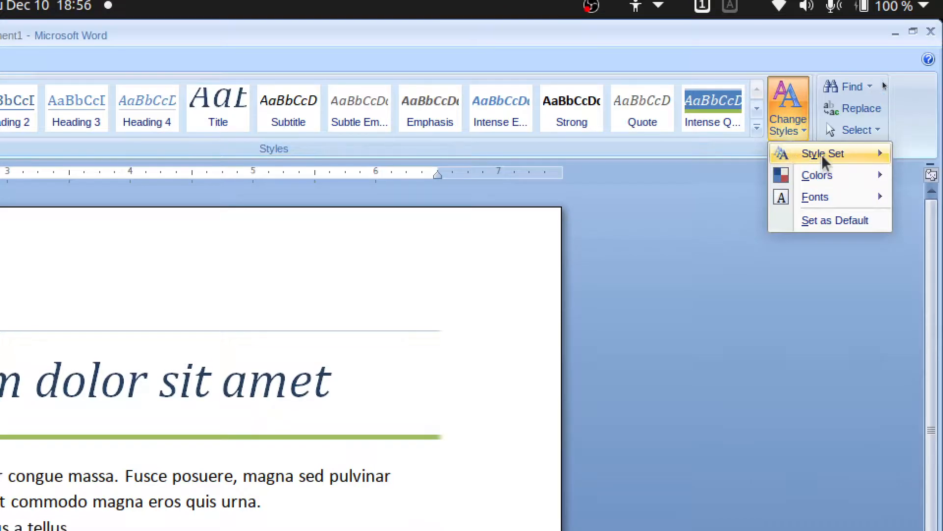
{"action": "mouse_move", "coordinate": [822, 160]}
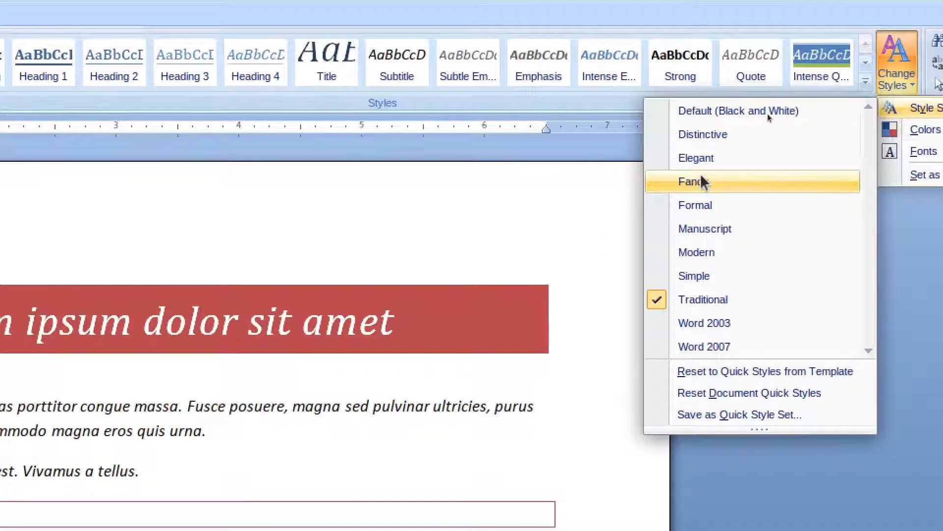
{"action": "left_click", "coordinate": [701, 179]}
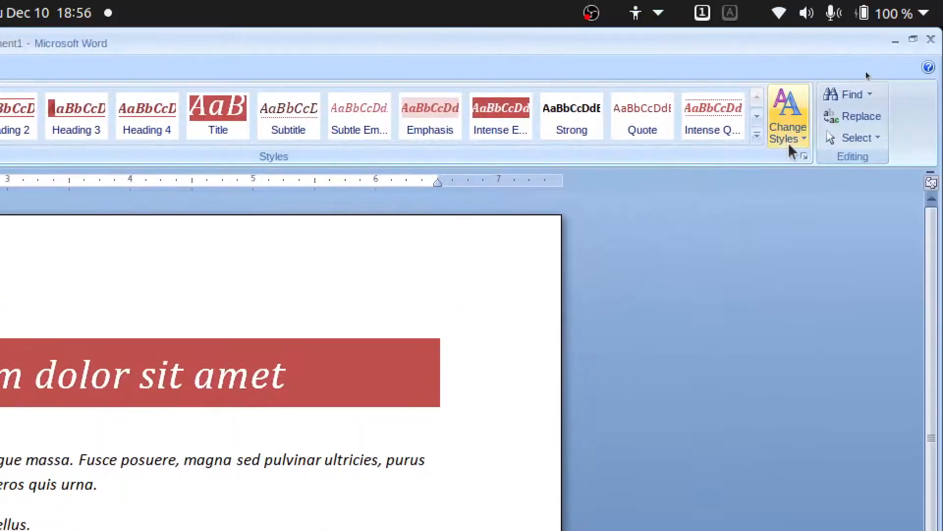
Change the document's style set to Default (Black and White) and view the full gallery of its quick styles
{"action": "left_click", "coordinate": [788, 142]}
{"action": "mouse_move", "coordinate": [789, 155]}
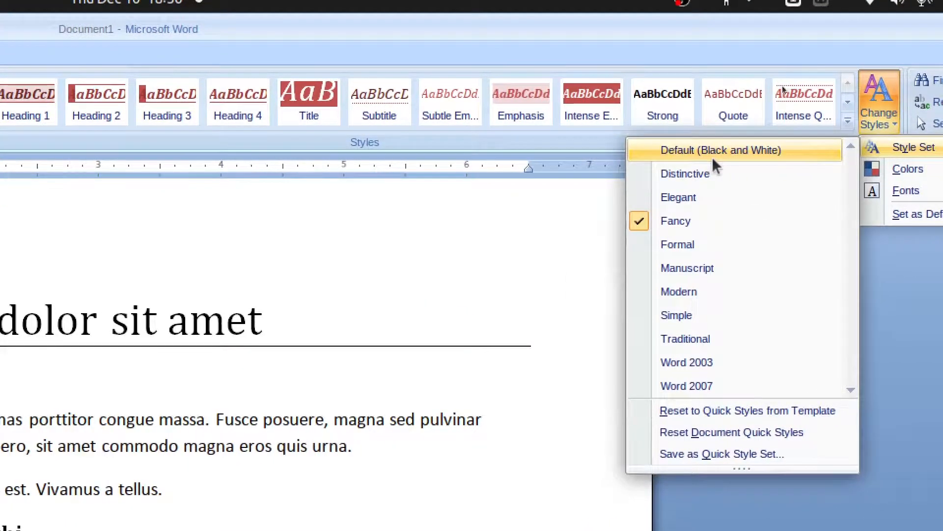
{"action": "left_click", "coordinate": [712, 157]}
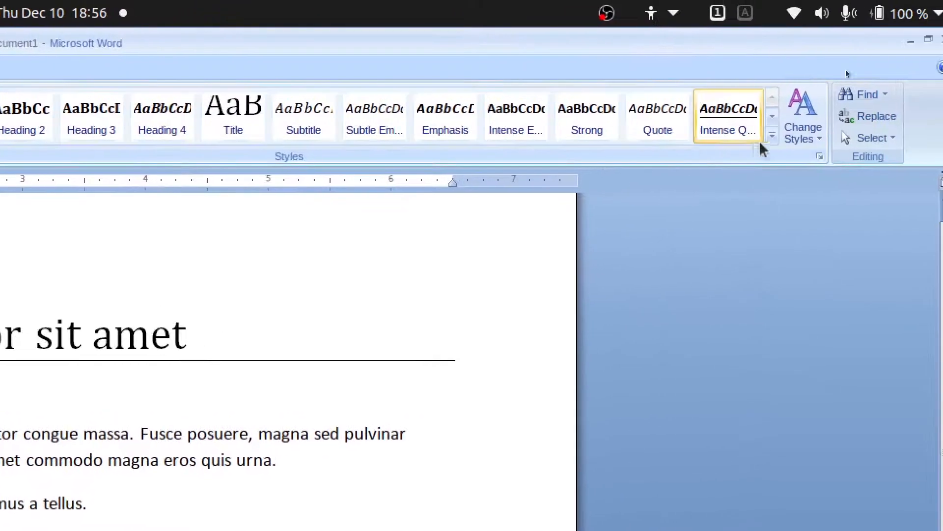
{"action": "left_click", "coordinate": [772, 136]}
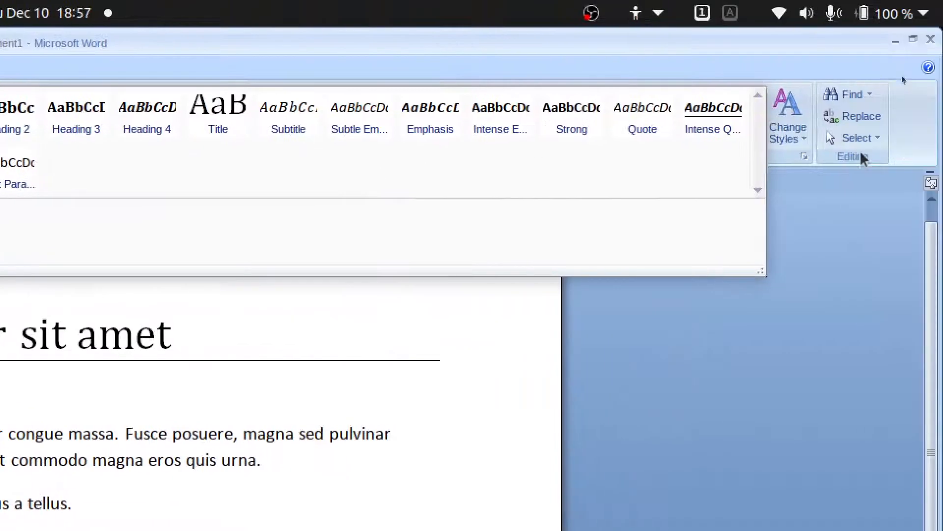
{"action": "left_click", "coordinate": [788, 157]}
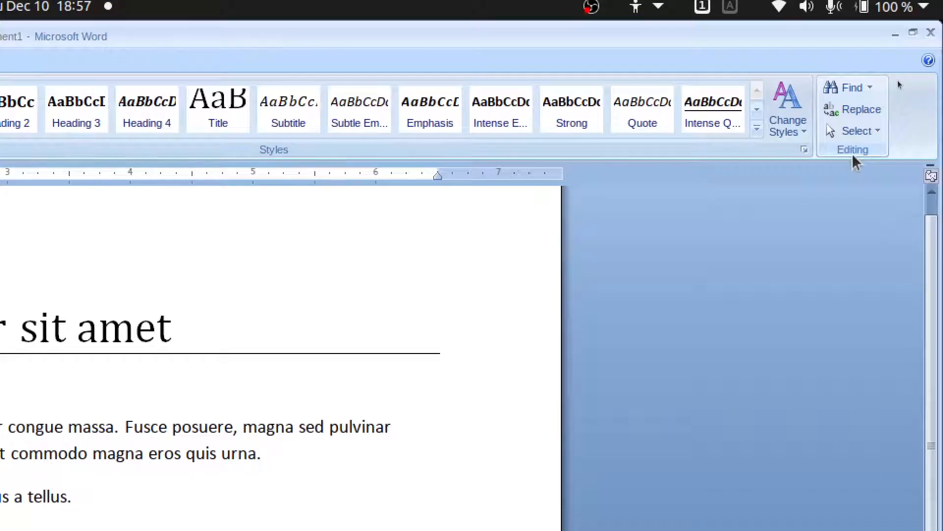
Search the document for each occurrence of "dolor" until the end is reached, and close the search
{"action": "left_click", "coordinate": [870, 87]}
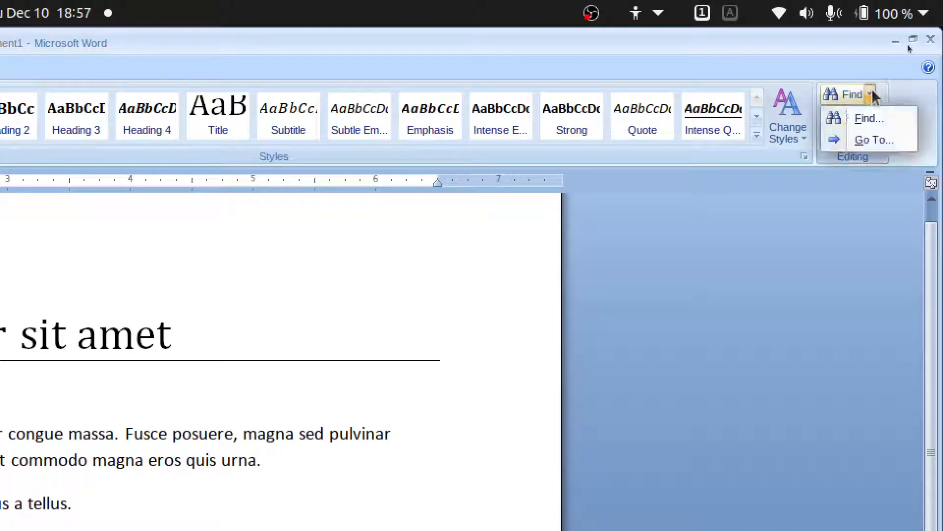
{"action": "left_click", "coordinate": [870, 119]}
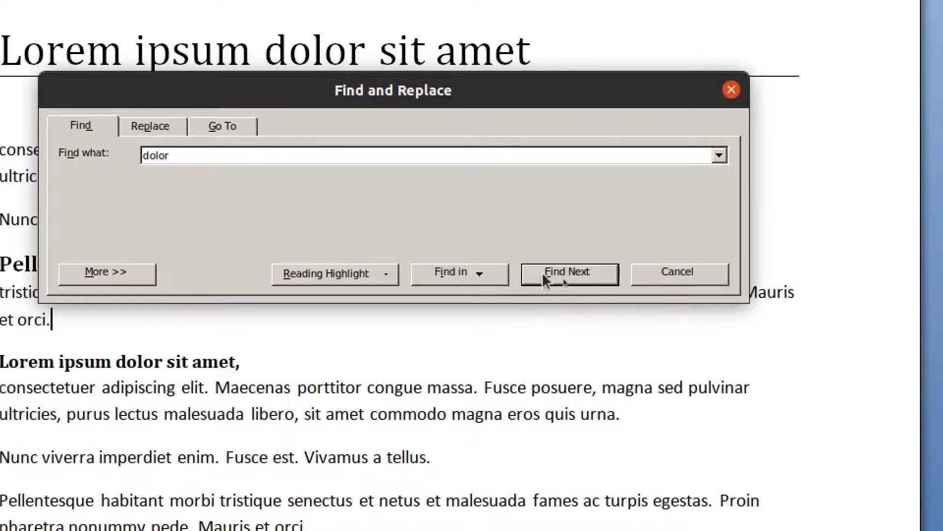
{"action": "left_click", "coordinate": [543, 274]}
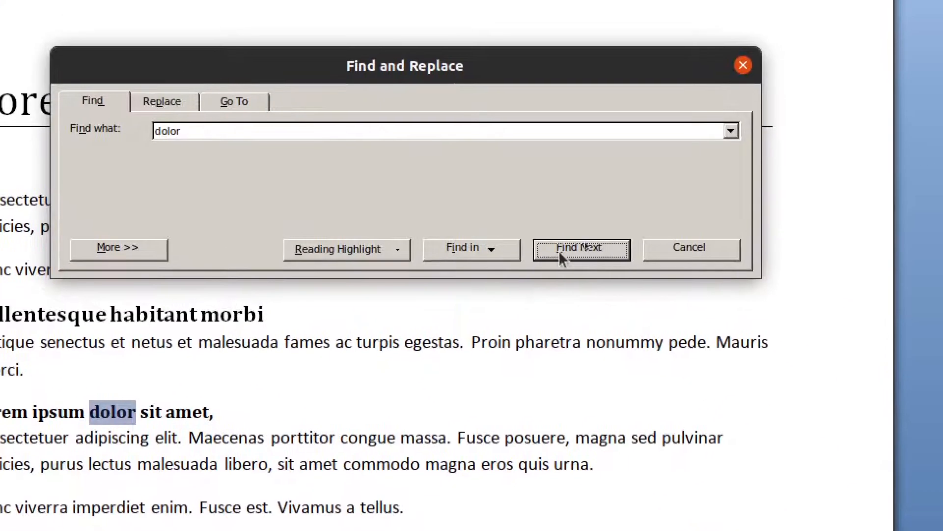
{"action": "left_click", "coordinate": [560, 252]}
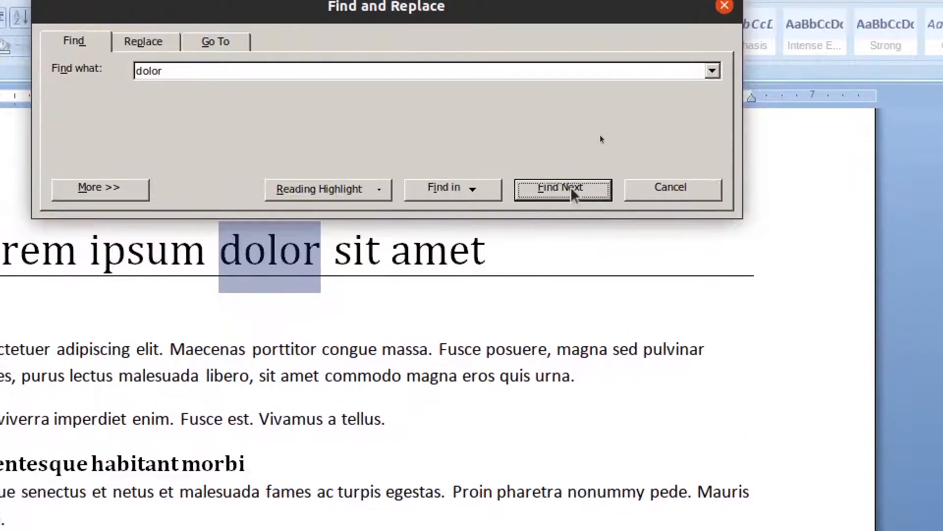
{"action": "left_click", "coordinate": [570, 192]}
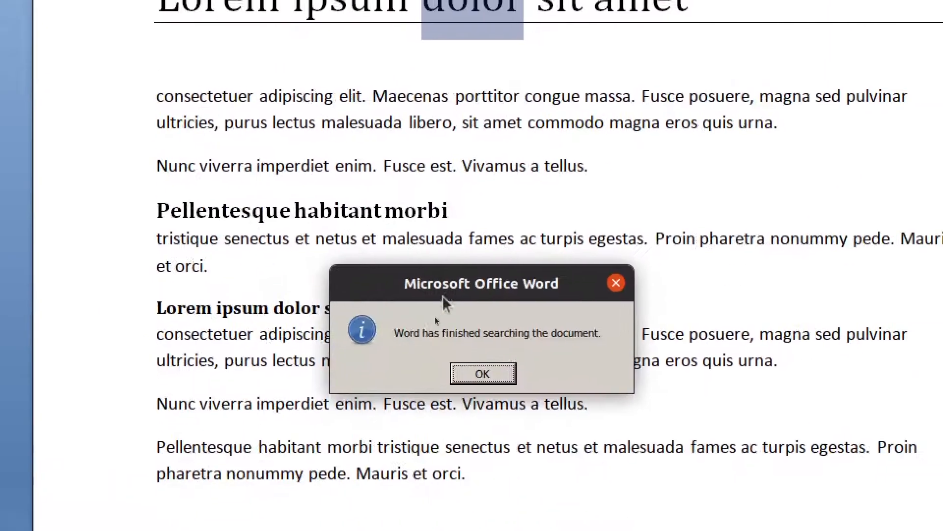
{"action": "left_click", "coordinate": [458, 323]}
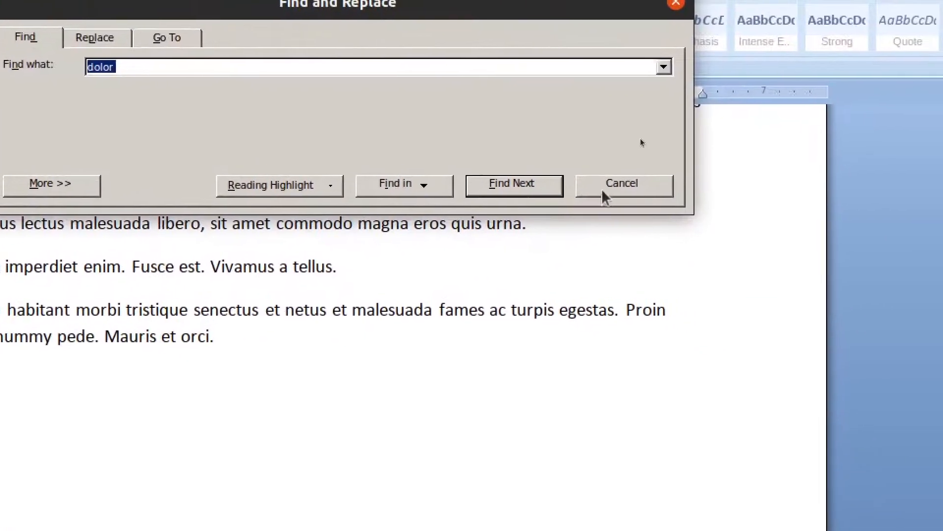
{"action": "left_click", "coordinate": [604, 191]}
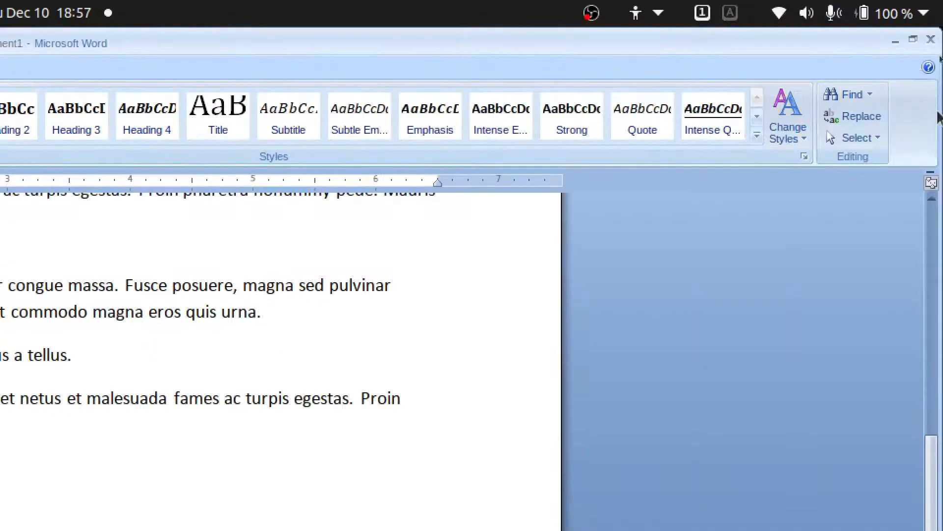
Replace every occurrence of "dolor" with "Doppler" throughout the document and return to the beginning of the page
{"action": "left_click", "coordinate": [850, 116]}
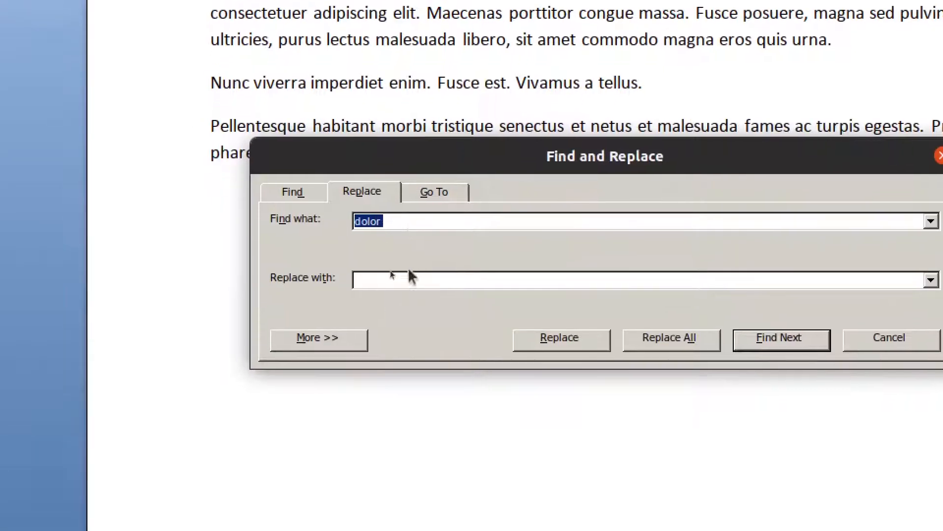
{"action": "left_click", "coordinate": [297, 312]}
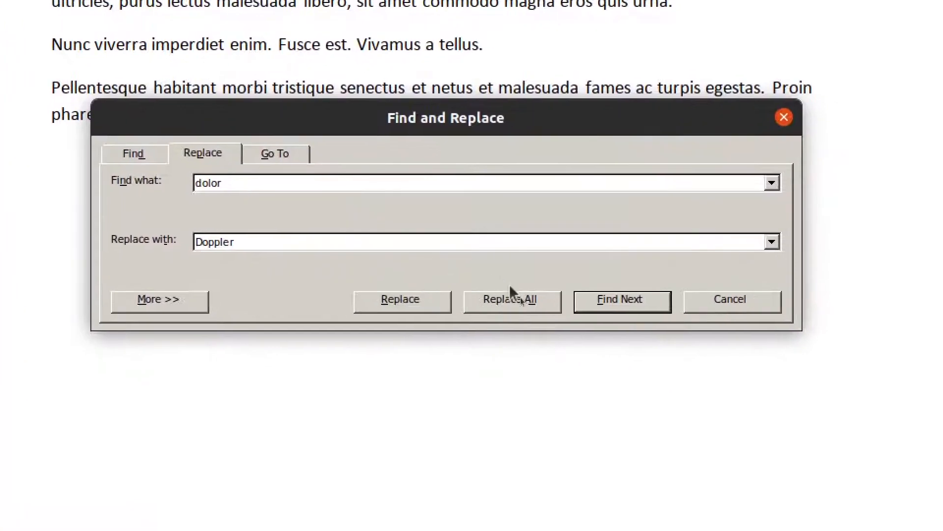
{"action": "left_click", "coordinate": [675, 328]}
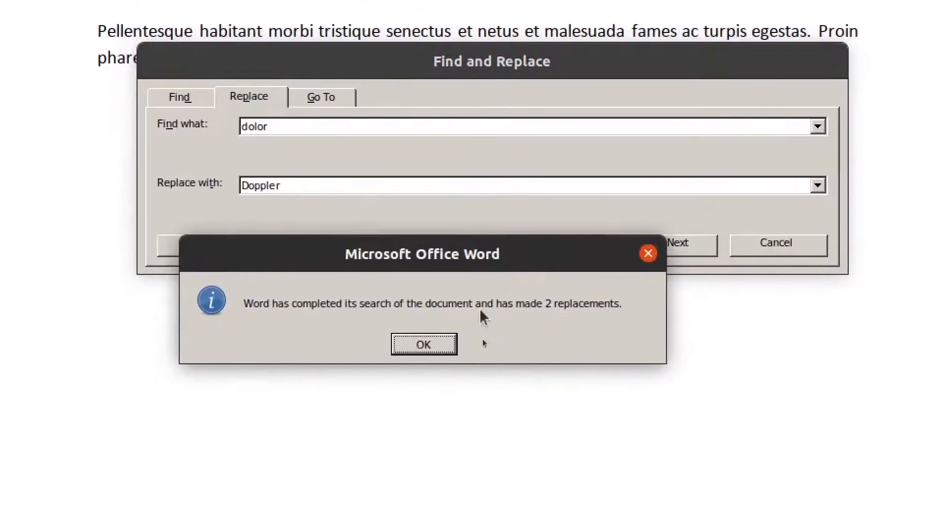
{"action": "left_click", "coordinate": [393, 343]}
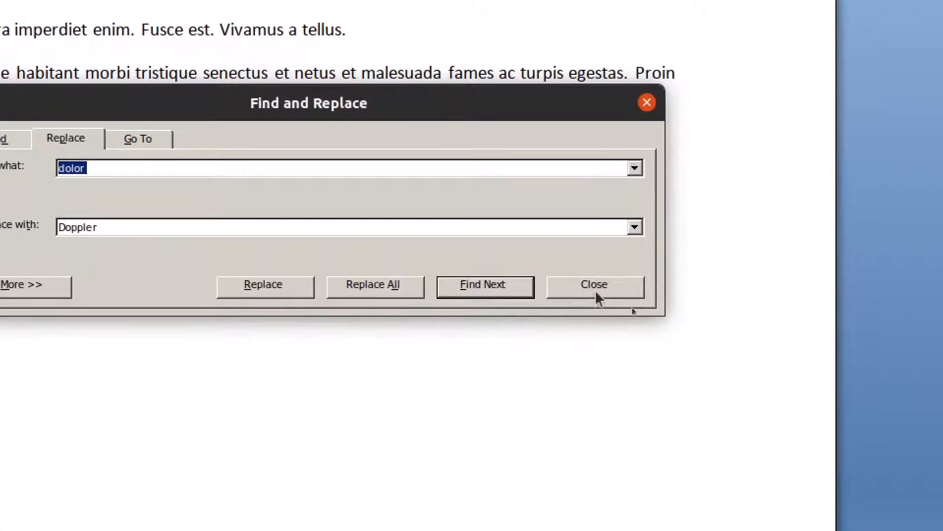
{"action": "left_click", "coordinate": [594, 288]}
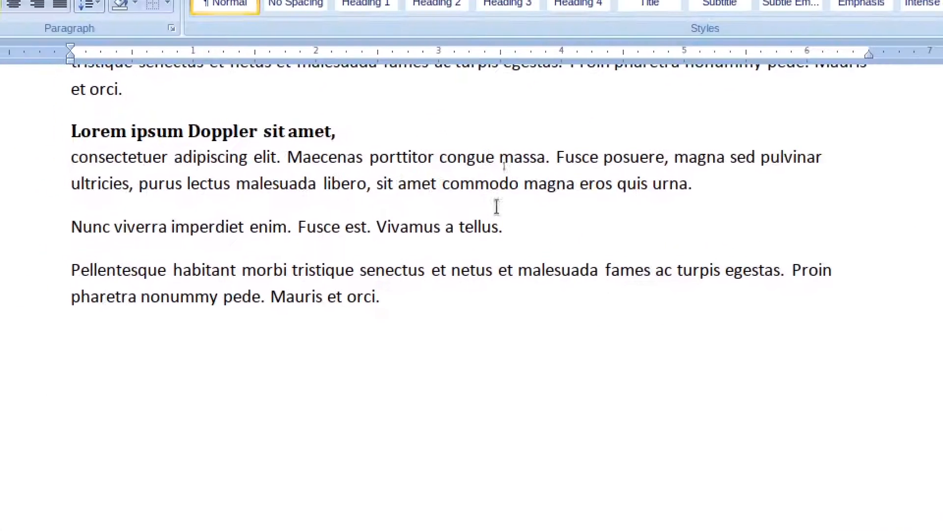
{"action": "scroll", "coordinate": [508, 197], "scroll_direction": "up", "scroll_amount": 5}
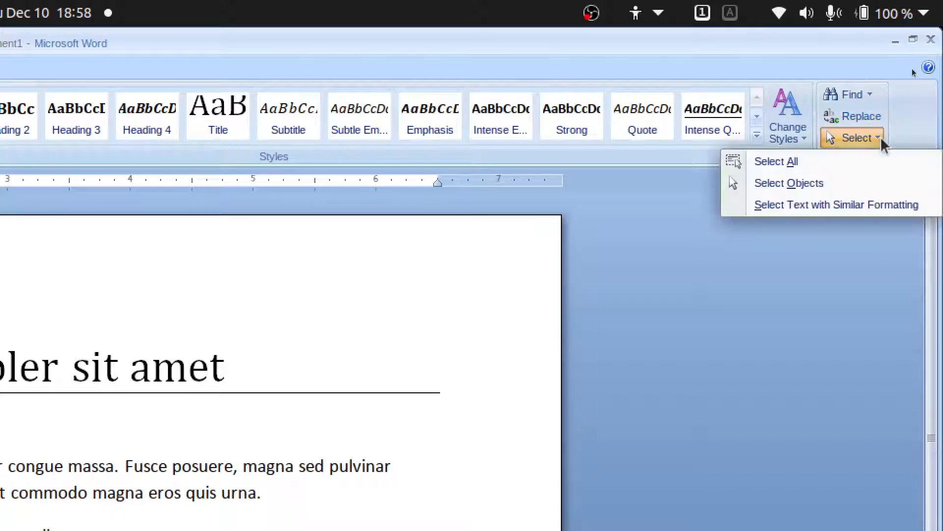
Dismiss the text selection options and turn off the desktop's Zoom accessibility feature
{"action": "left_click", "coordinate": [908, 123]}
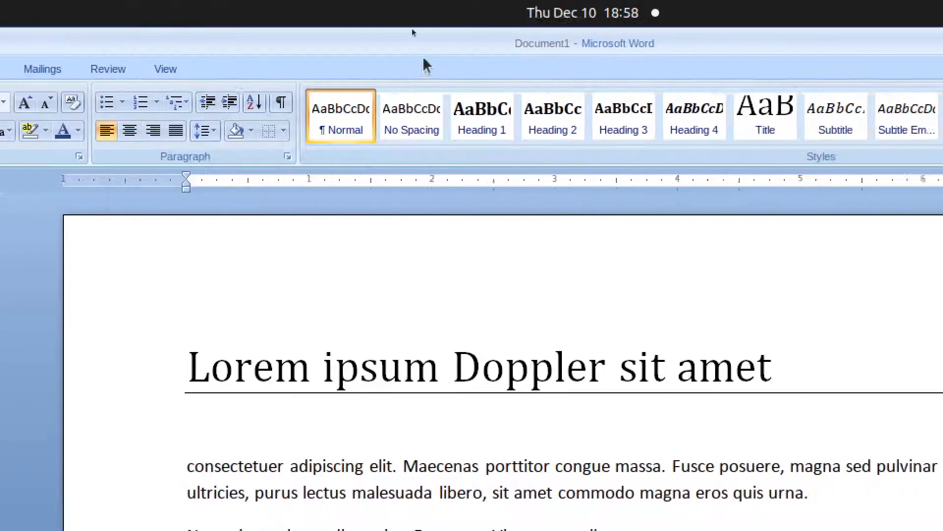
{"action": "left_click", "coordinate": [723, 19]}
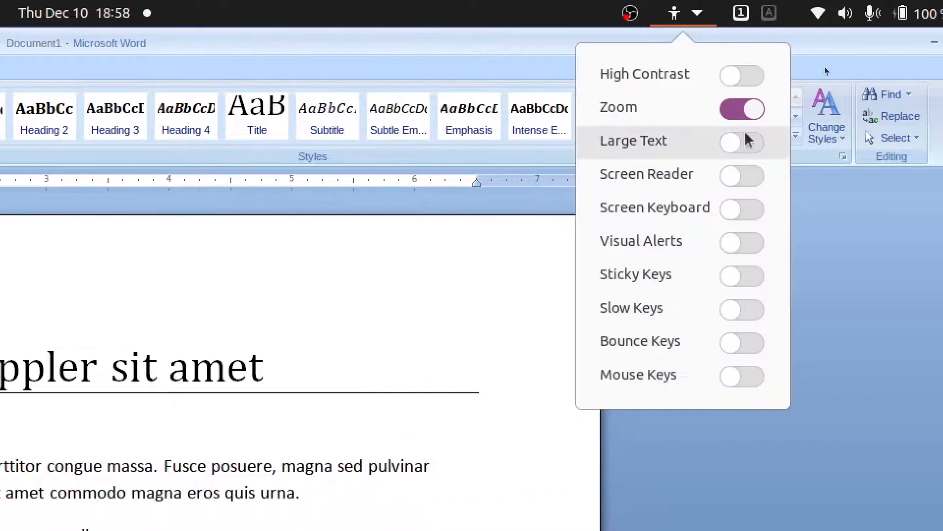
{"action": "left_click", "coordinate": [781, 108]}
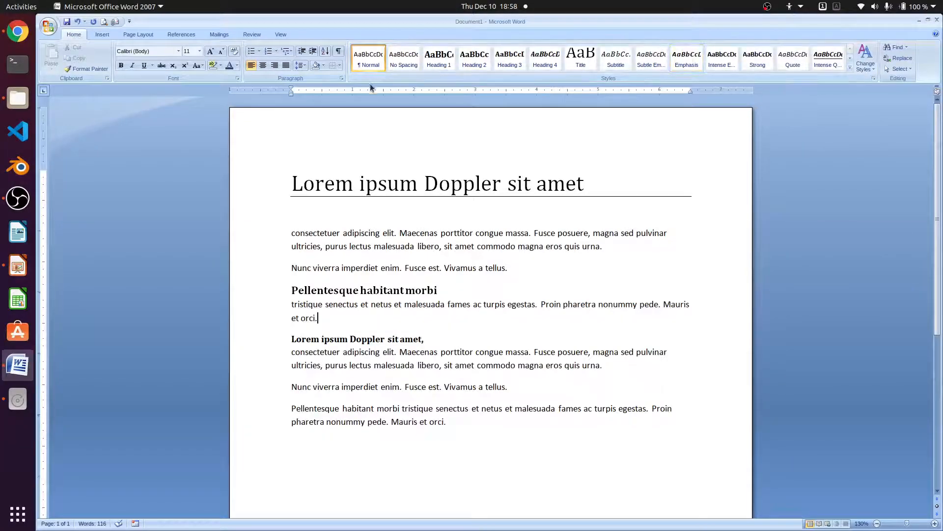
Display the insertion commands for the document and switch to OBS Studio
{"action": "left_click", "coordinate": [103, 34]}
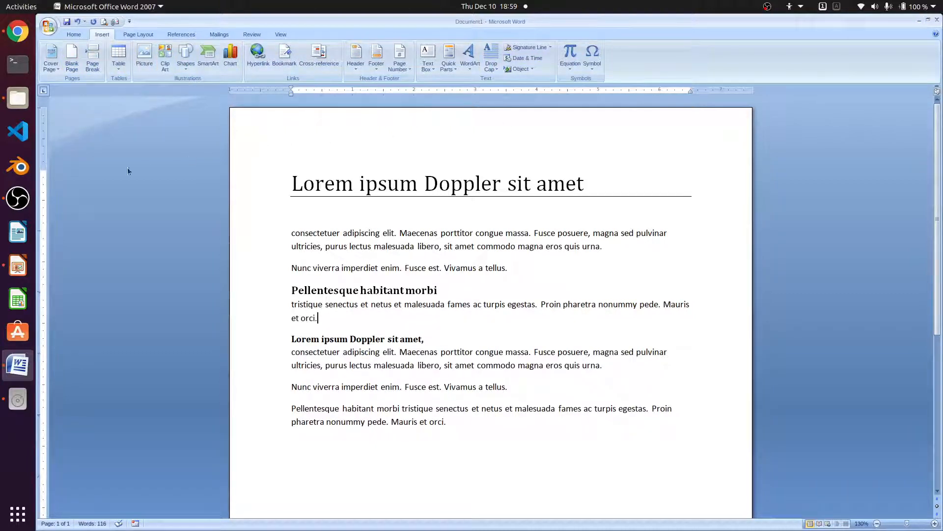
{"action": "left_click", "coordinate": [18, 199]}
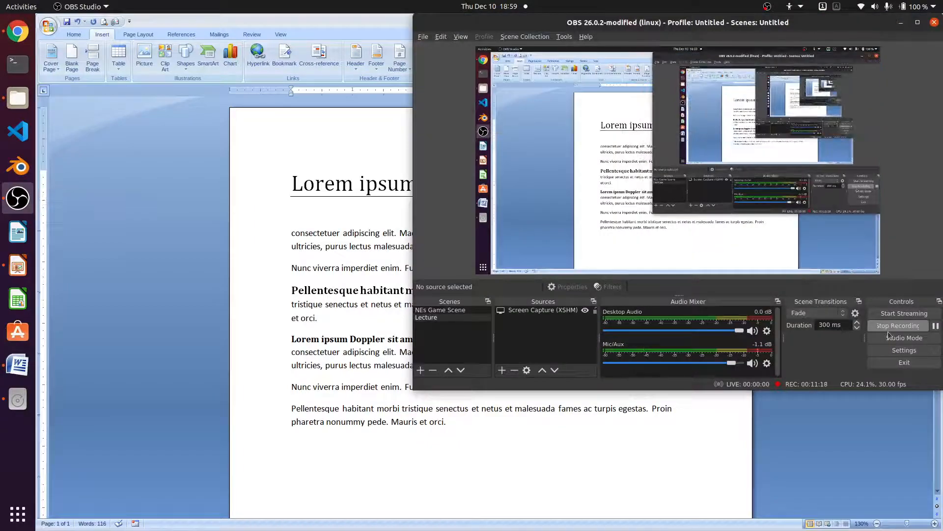